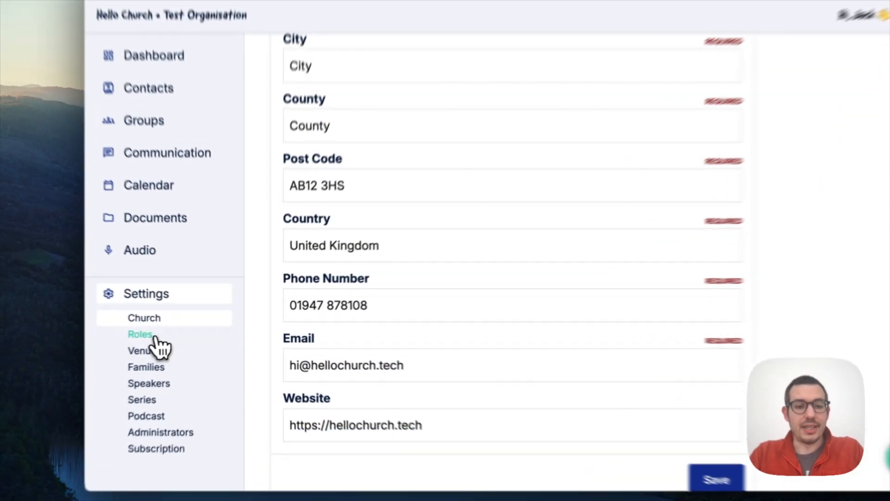
Create and save a role named Leader, keeping the Individual type and Exclusive setting.
click(152, 336)
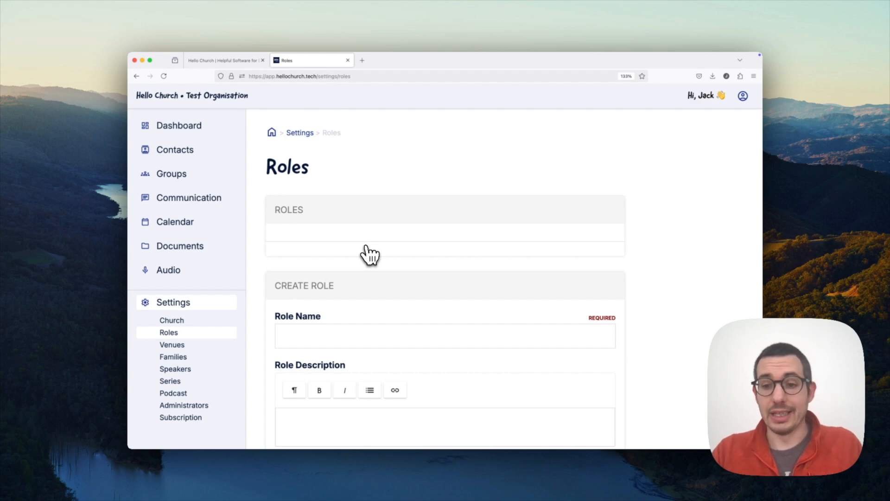
scroll(366, 248, down, 2)
click(352, 265)
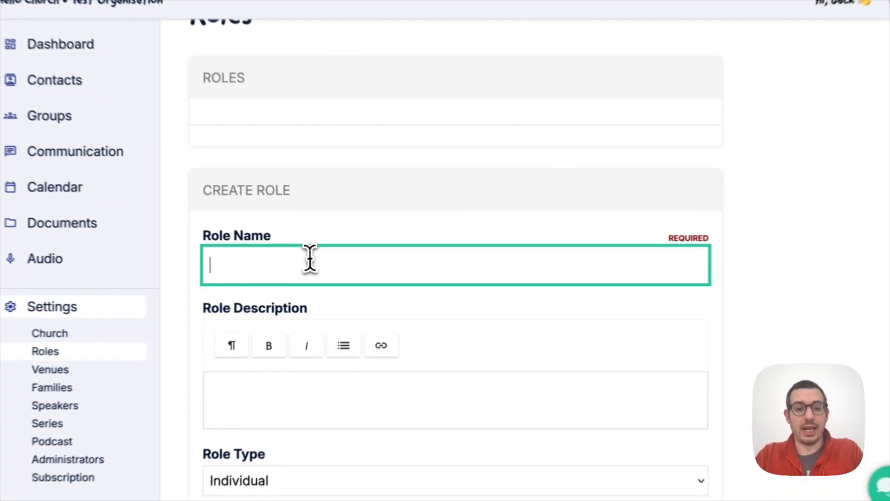
text(Leader)
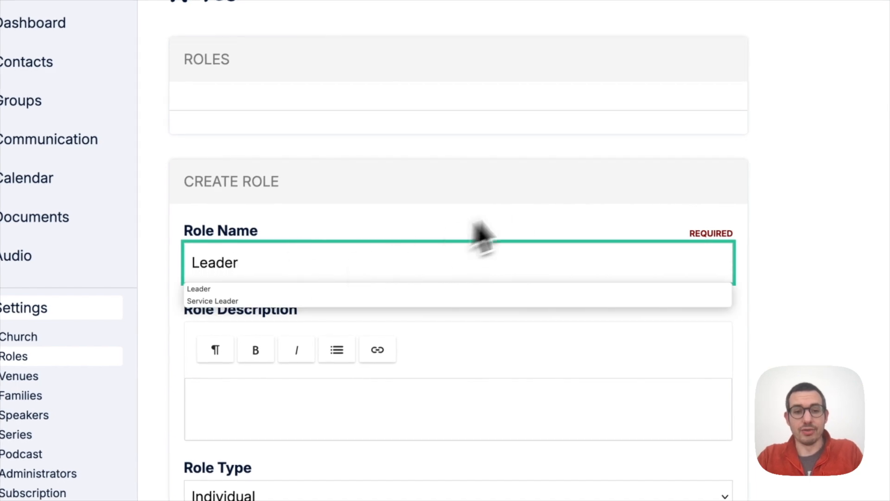
click(533, 207)
scroll(534, 206, down, 4)
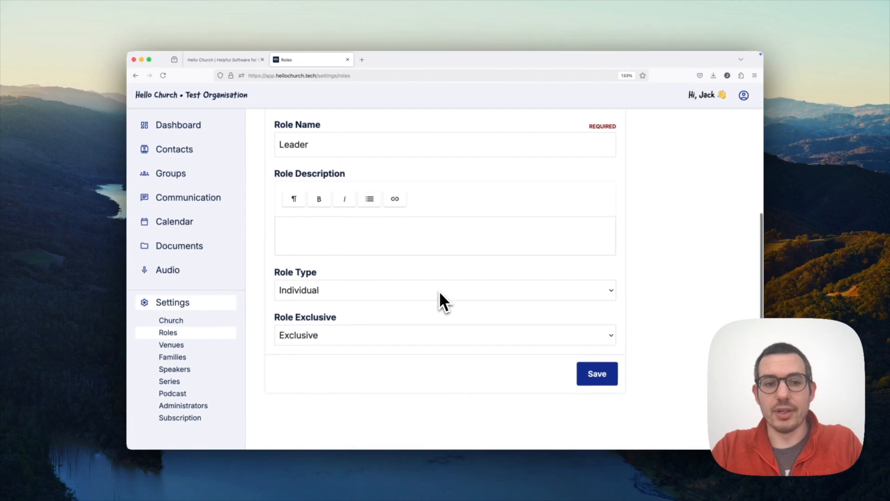
click(438, 292)
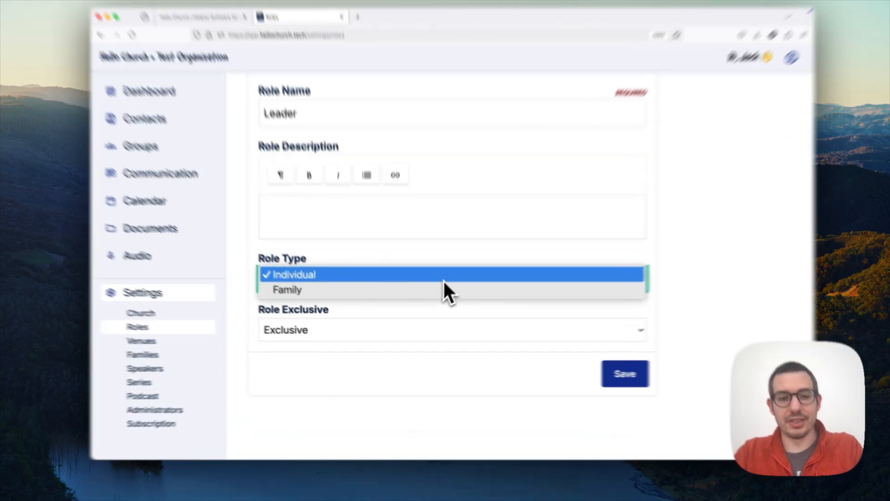
click(437, 291)
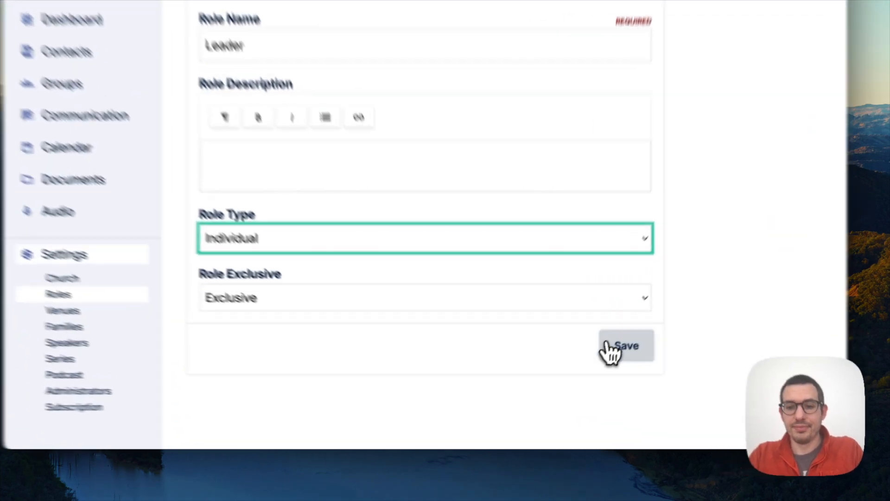
click(597, 373)
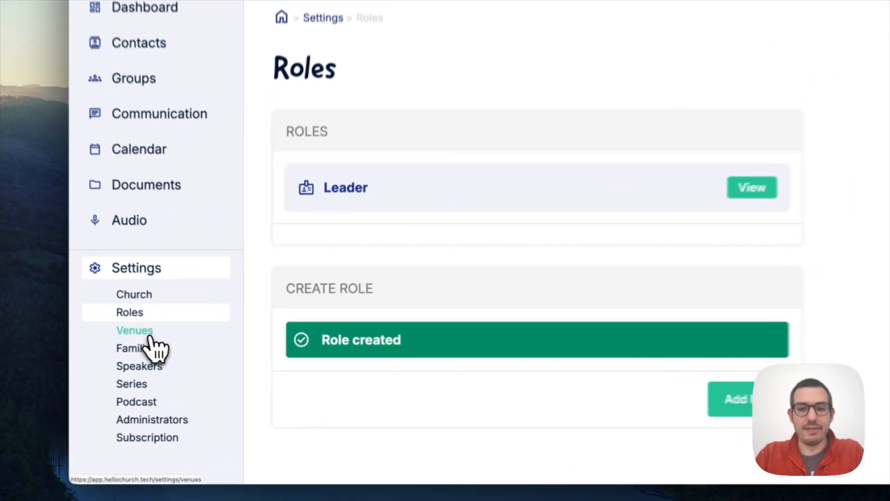
Create and save a venue named Church Hall.
click(183, 348)
scroll(348, 285, down, 2)
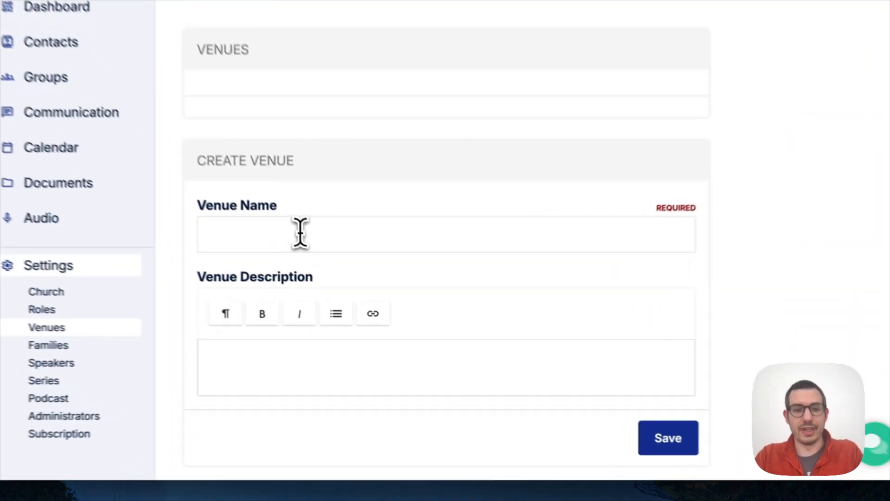
click(345, 279)
text(Church Hall)
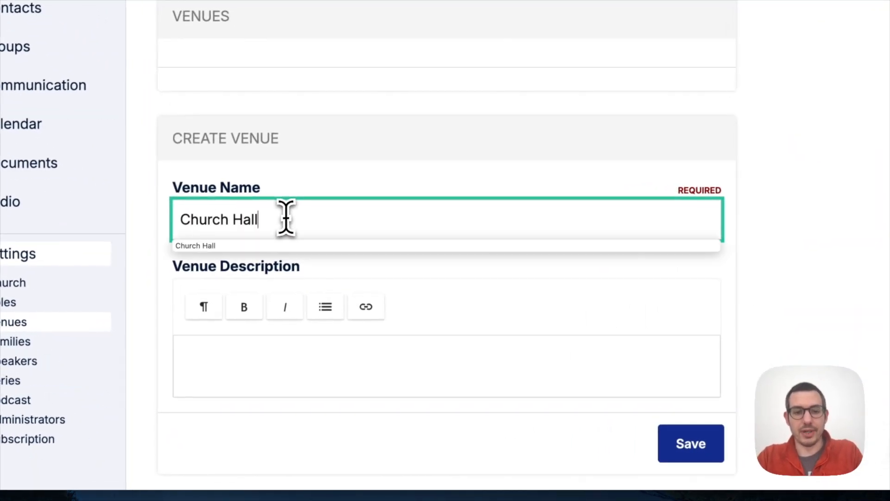
click(548, 278)
click(654, 415)
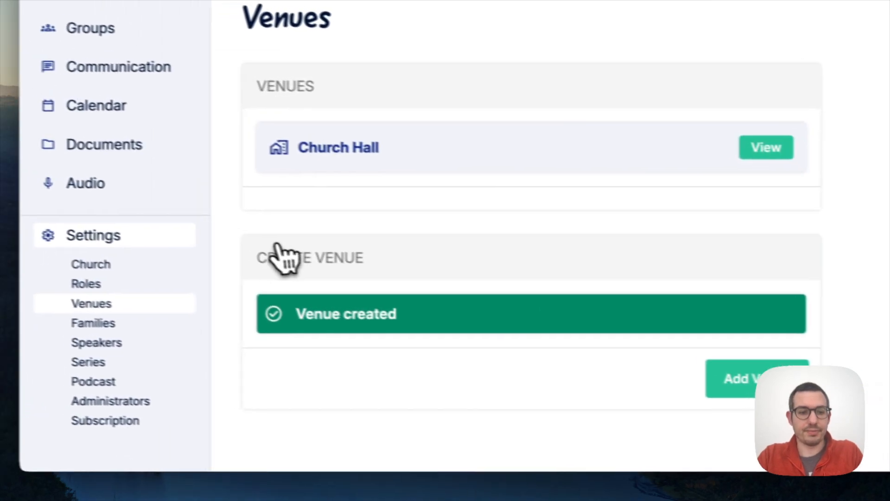
Create and save a family named with the owner's surname.
click(109, 326)
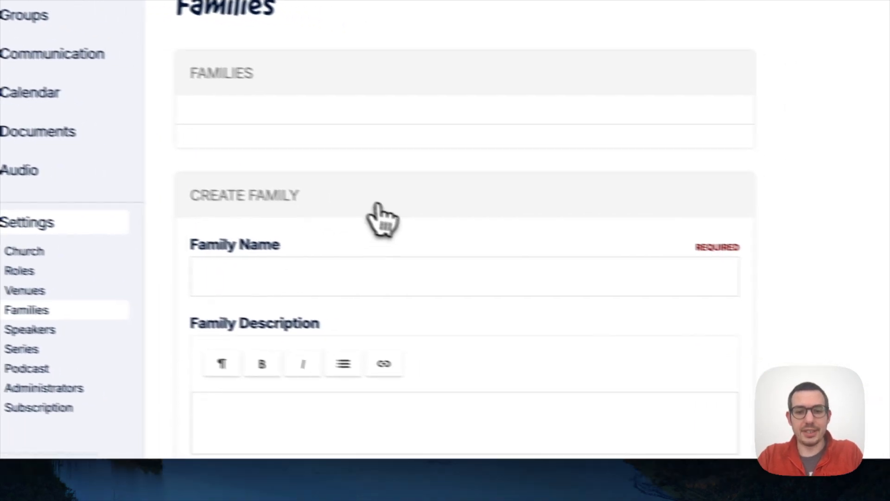
scroll(487, 234, down, 2)
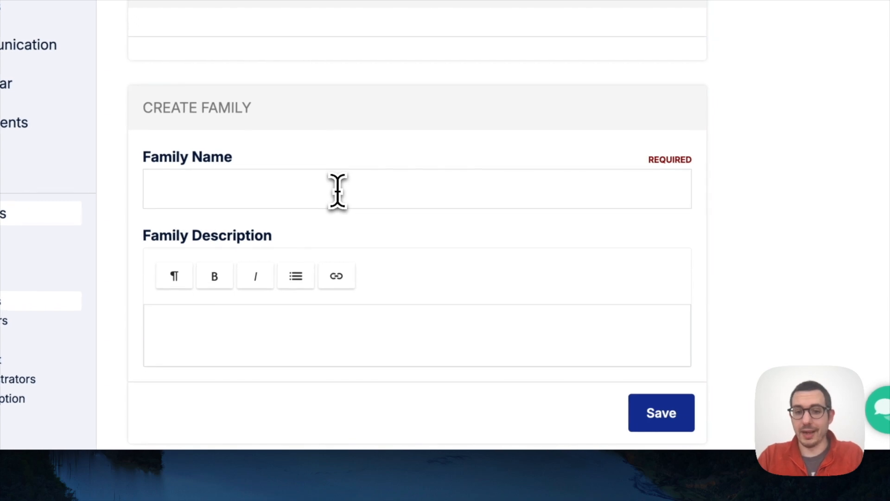
click(338, 190)
text(Barber)
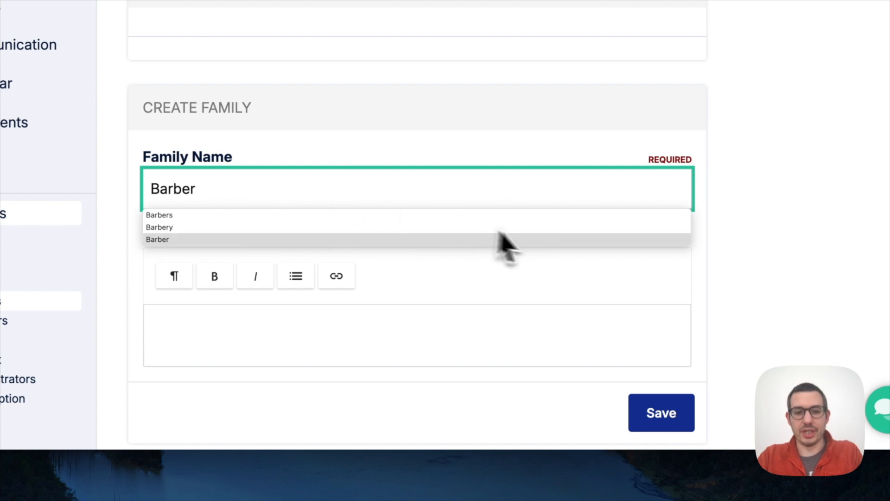
click(539, 283)
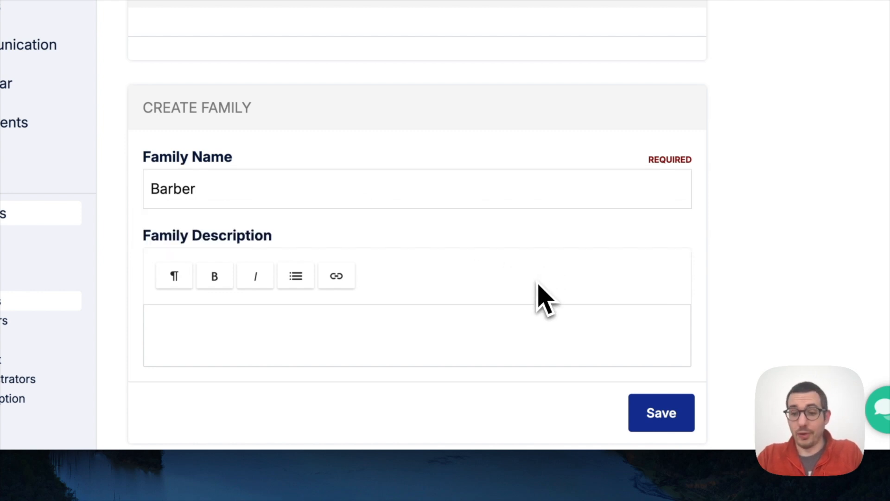
scroll(538, 287, down, 1)
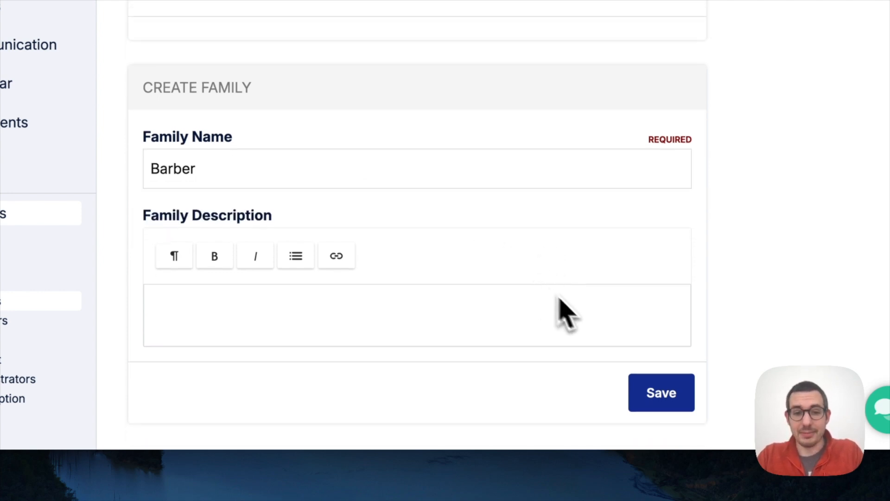
click(633, 393)
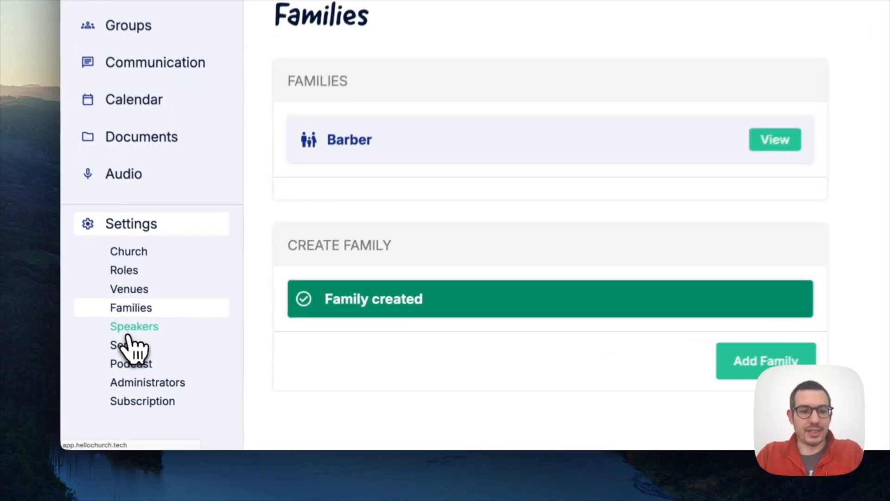
Add the owner as a speaker under their full name, then go to the Series settings.
click(172, 370)
click(378, 264)
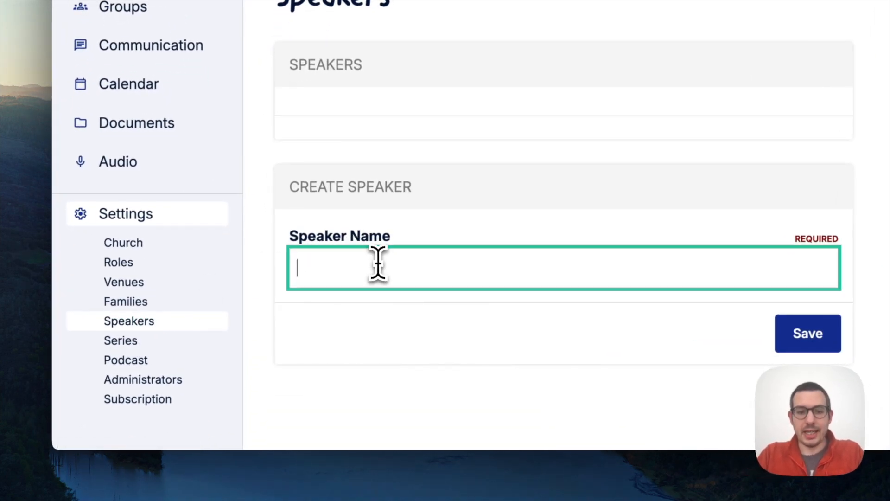
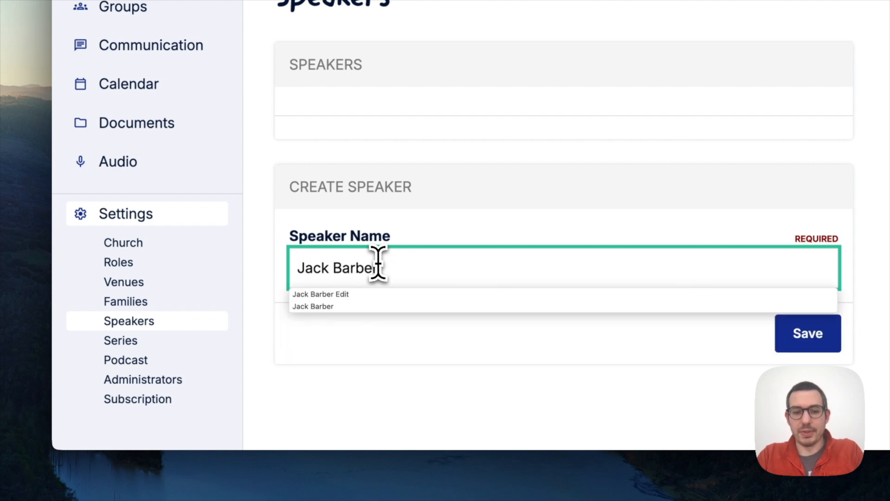
click(627, 354)
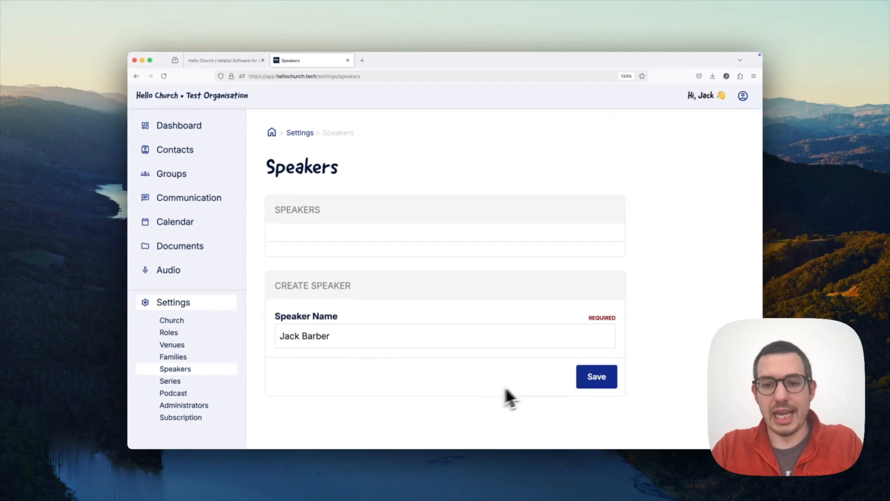
click(596, 377)
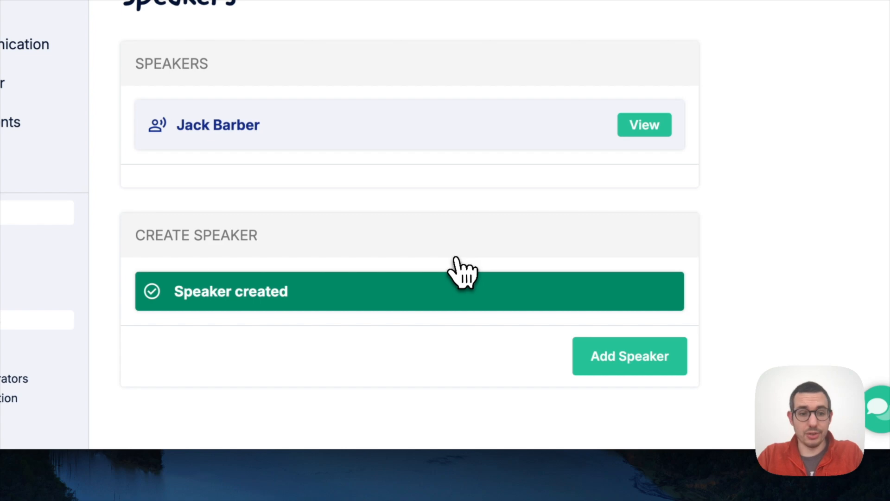
click(140, 342)
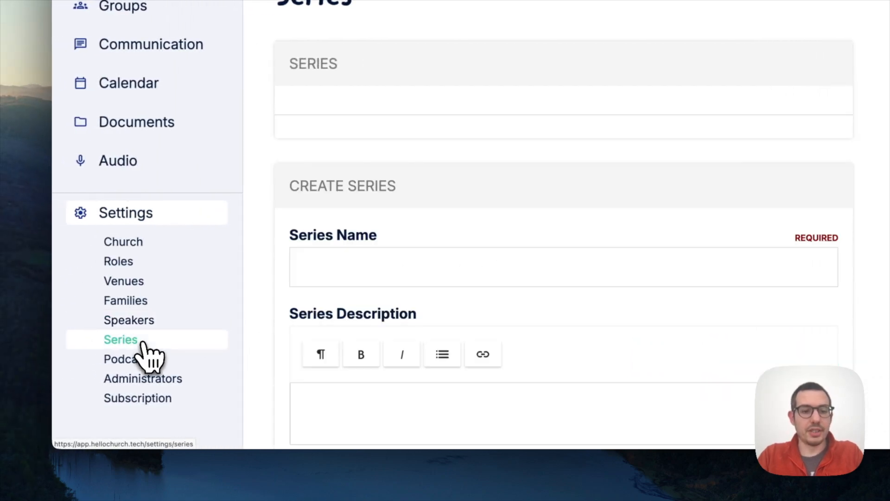
scroll(318, 308, down, 3)
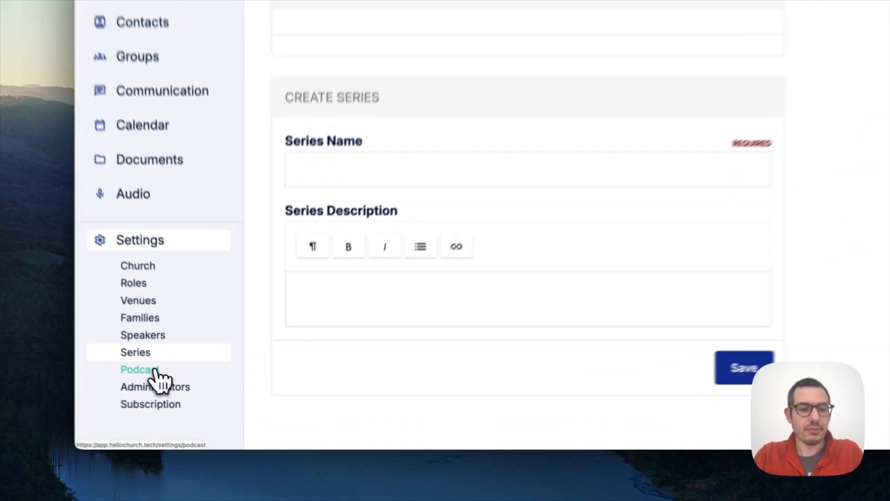
Set the podcast name to 'Organisation Name Podcast', then go to Administrators settings.
click(156, 371)
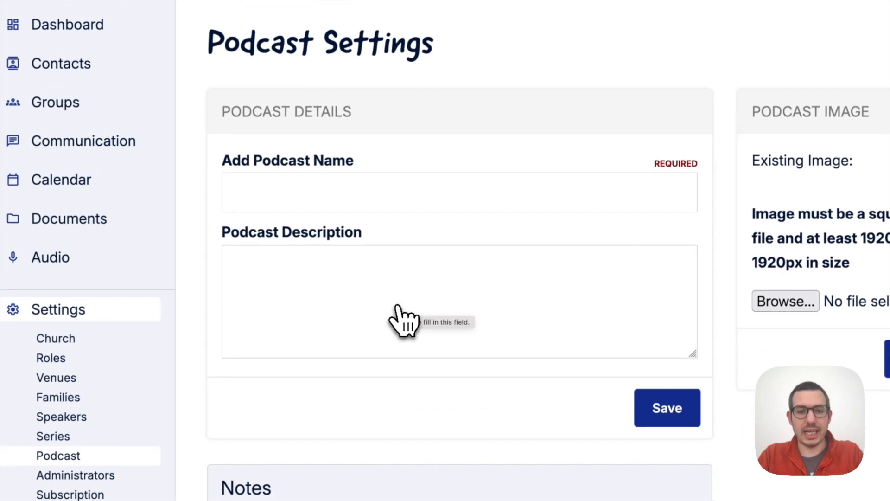
click(386, 204)
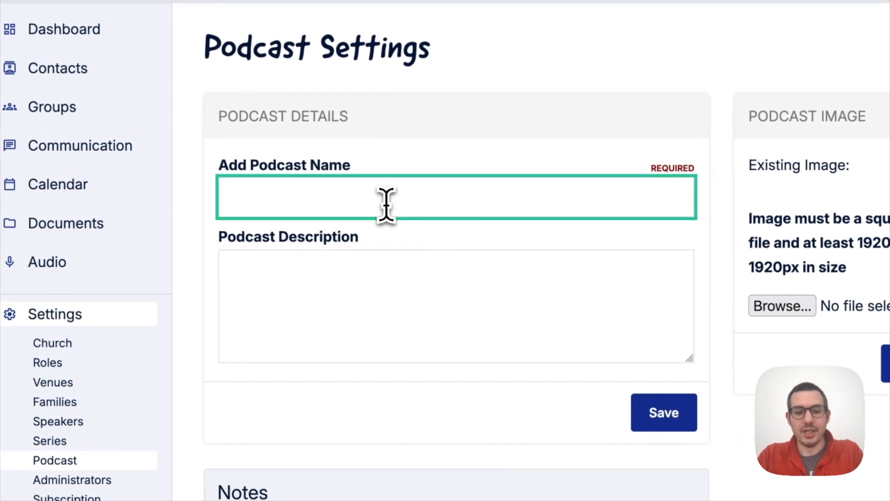
text(Name podcast)
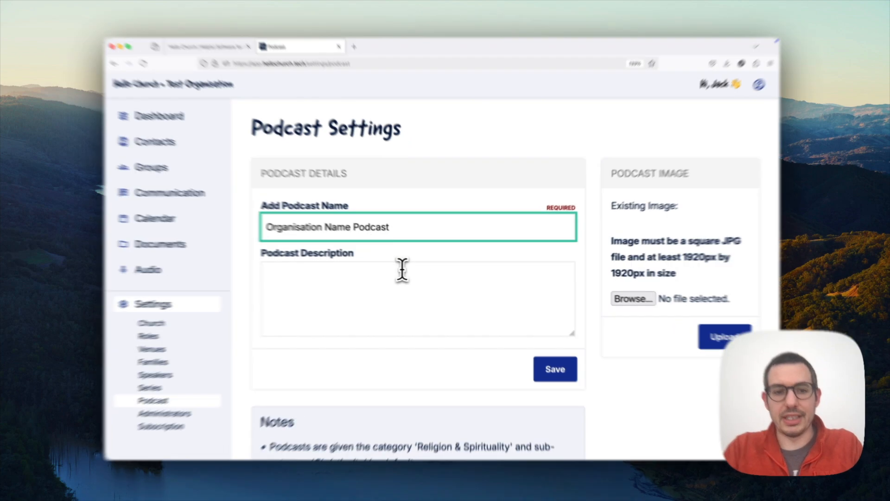
click(401, 268)
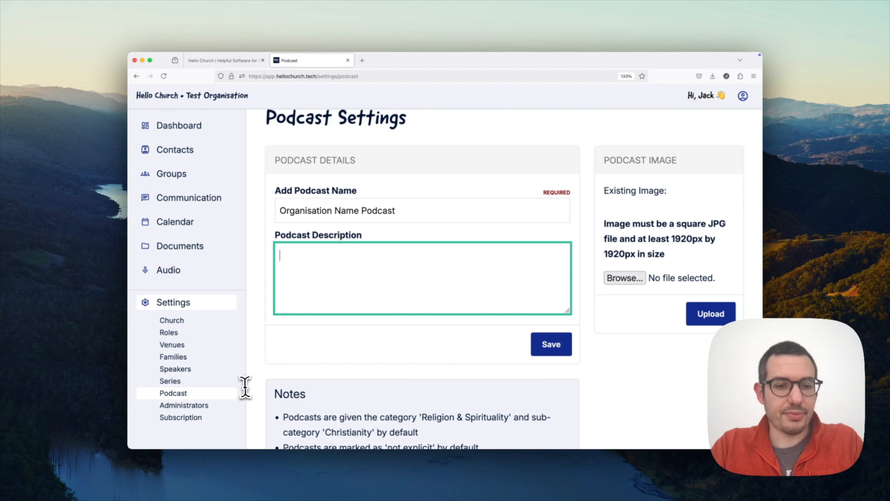
scroll(244, 385, down, 3)
click(207, 406)
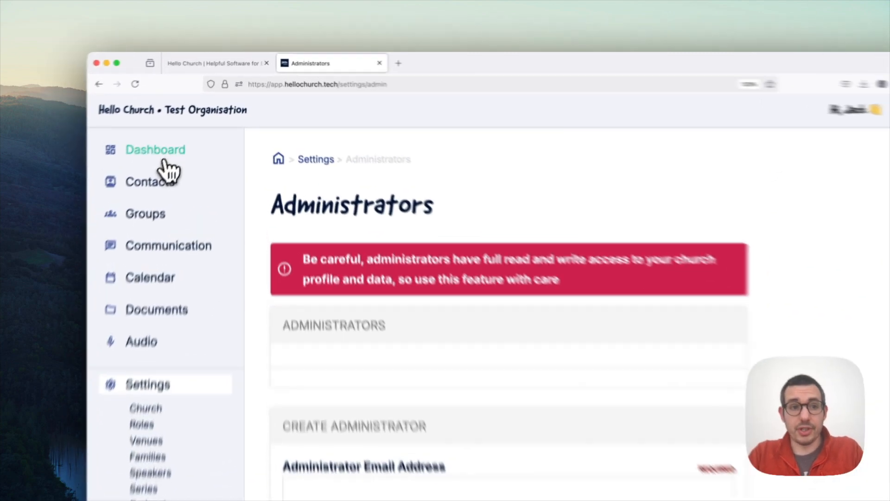
Go from the Dashboard to the Contacts page and scroll through its single contact.
click(186, 134)
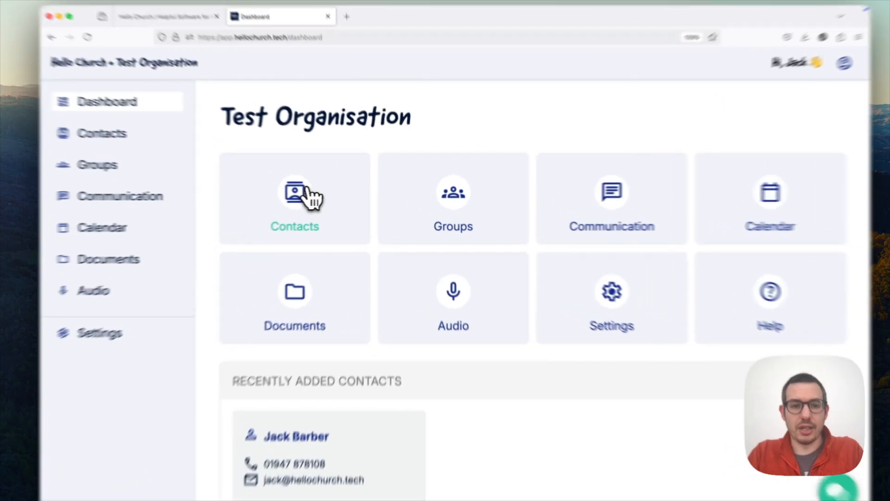
click(323, 204)
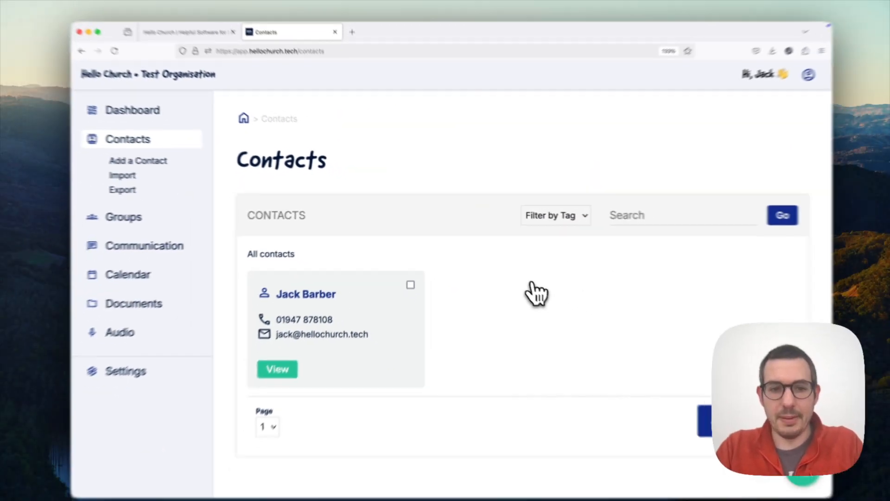
scroll(518, 280, down, 1)
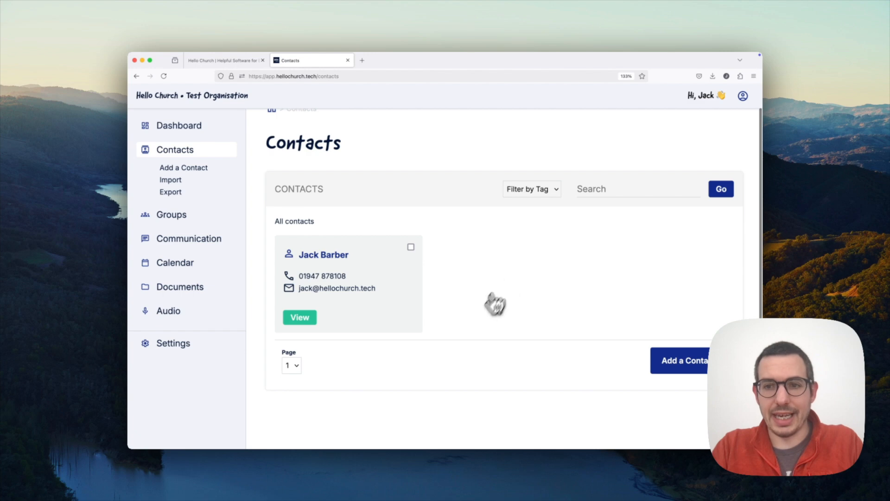
scroll(472, 334, down, 1)
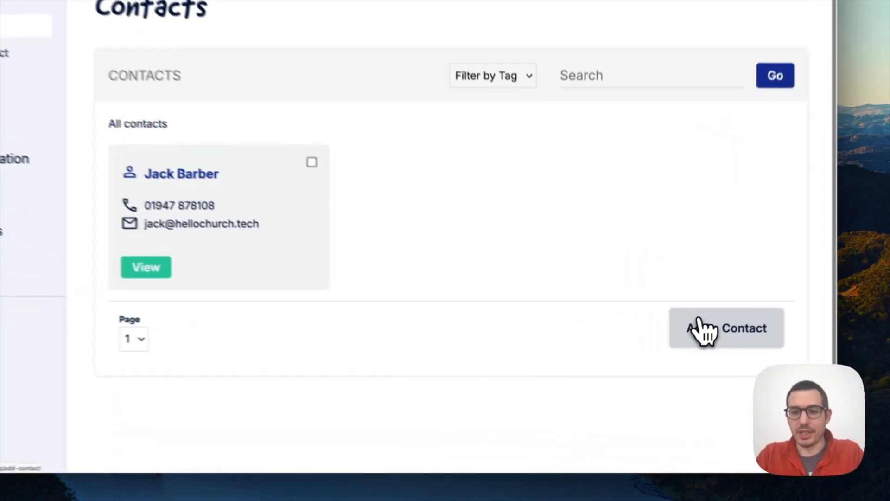
Add a new contact with first and last name, assigned to the existing family.
click(710, 324)
click(356, 252)
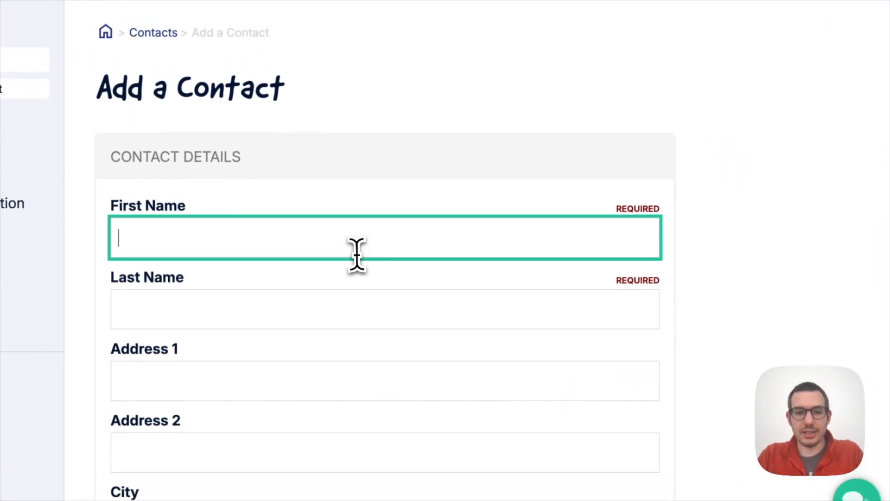
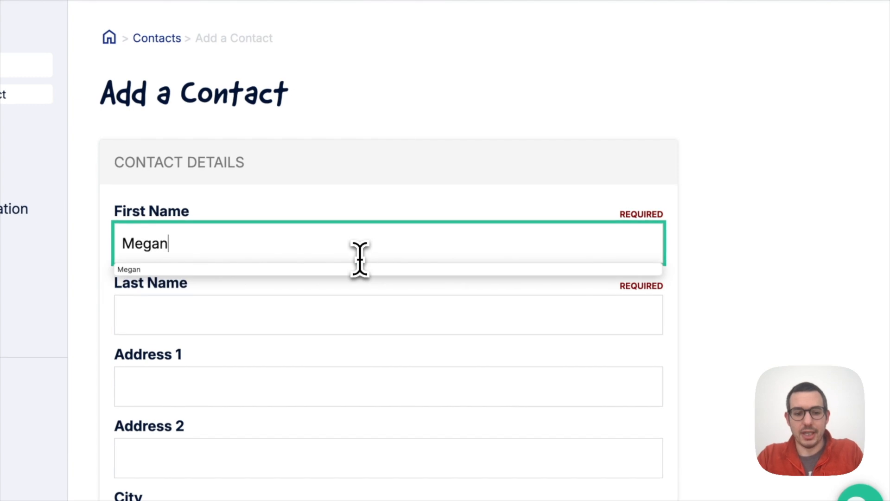
key(Tab)
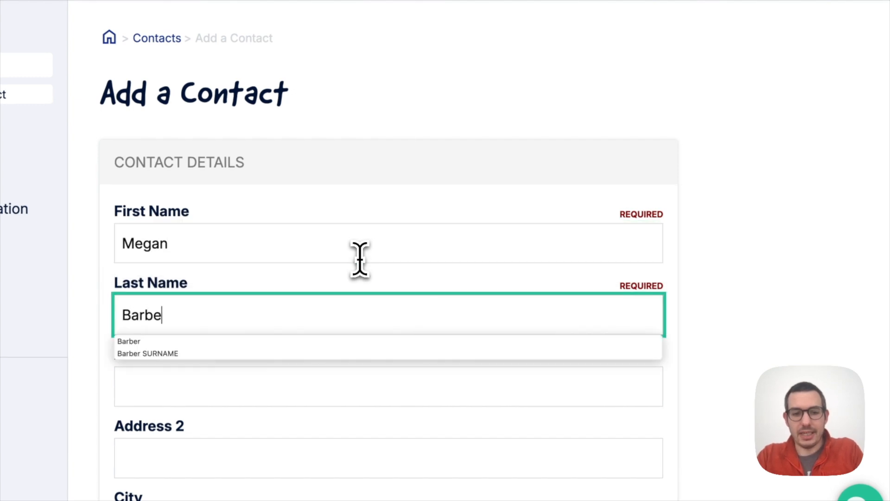
key(shift+Tab)
scroll(503, 232, down, 2)
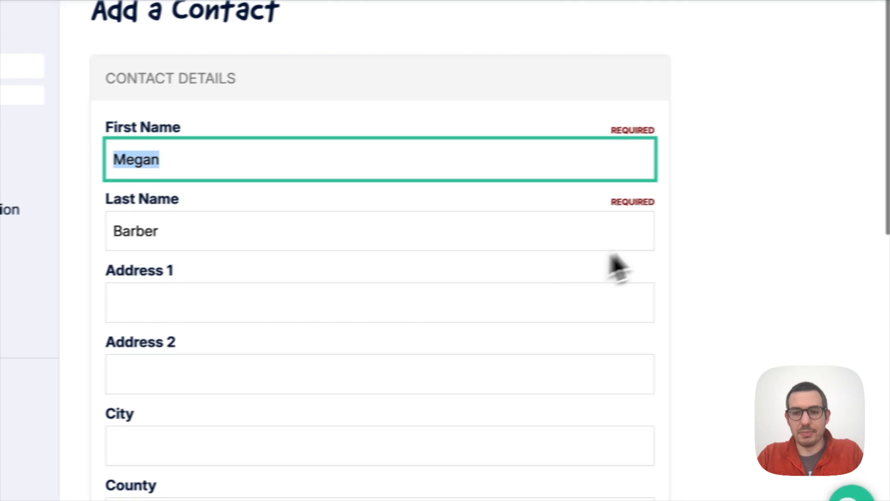
click(705, 228)
scroll(519, 292, down, 5)
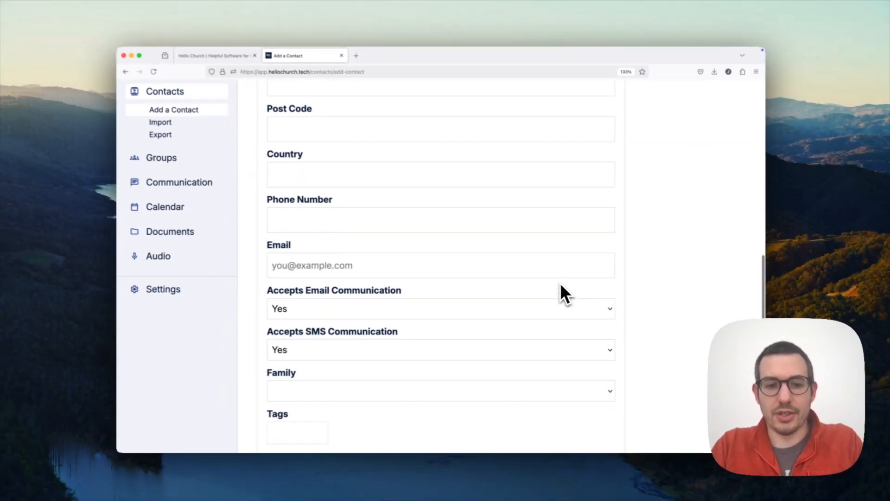
scroll(560, 285, down, 3)
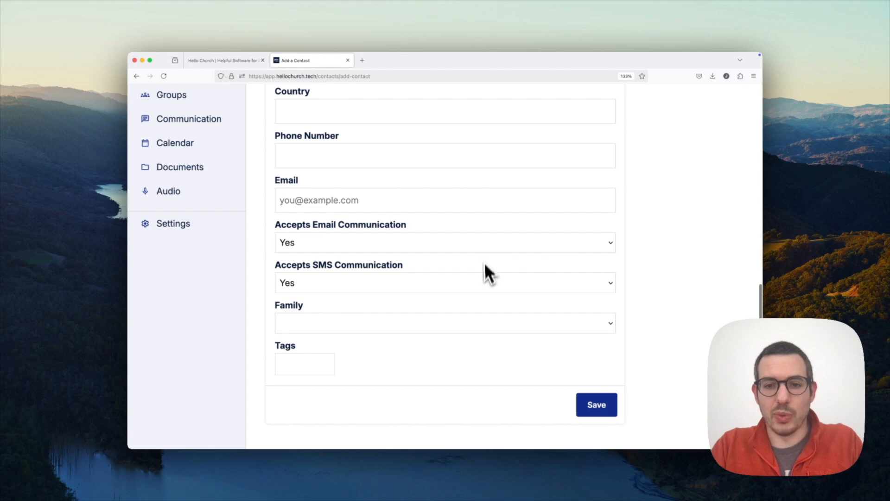
scroll(483, 287, down, 1)
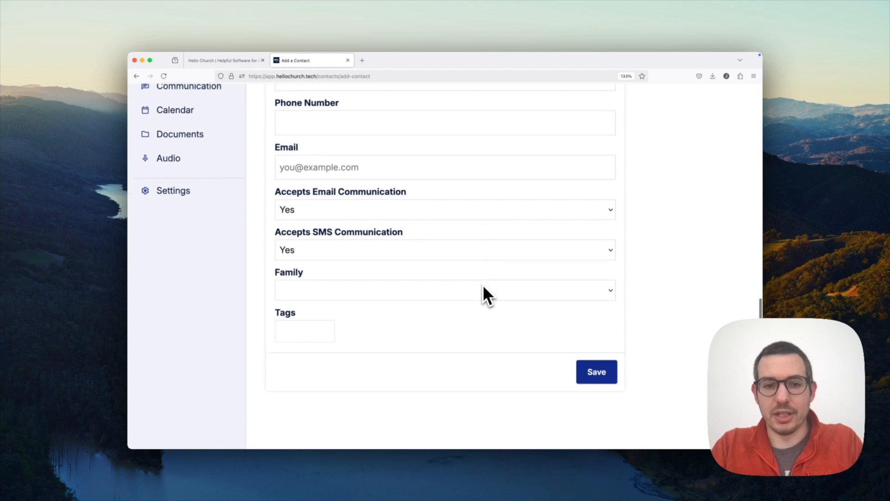
click(423, 291)
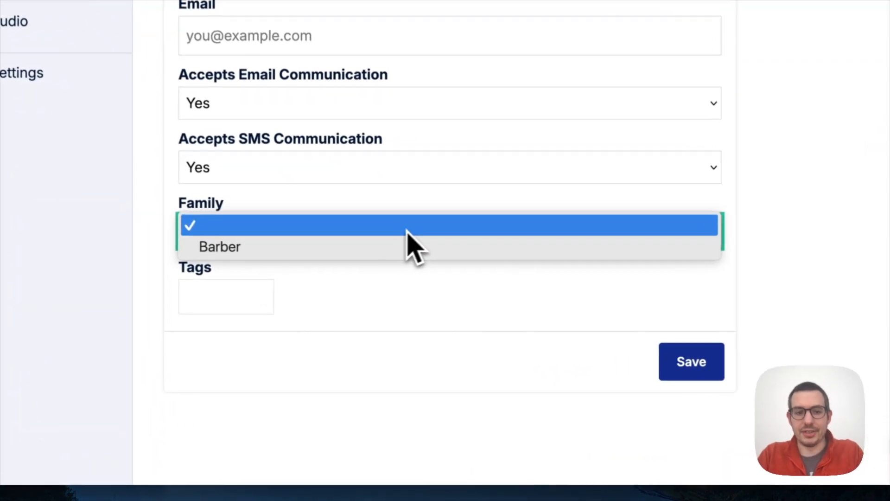
click(345, 302)
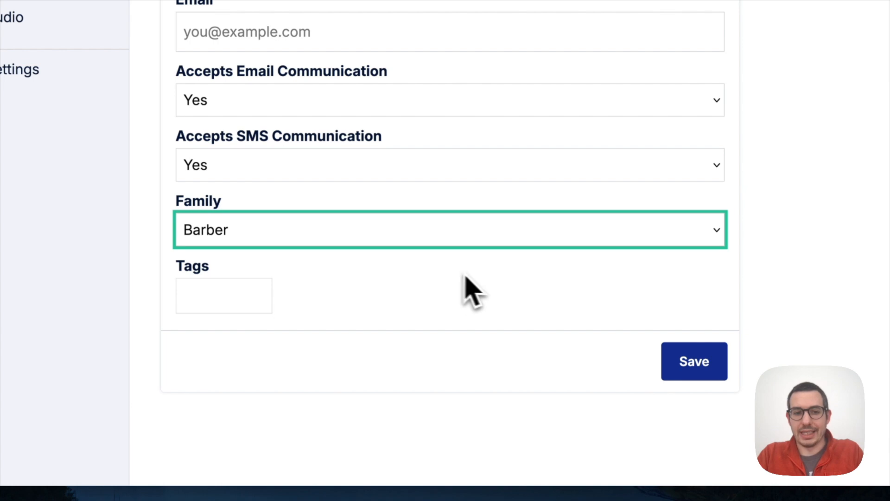
click(673, 360)
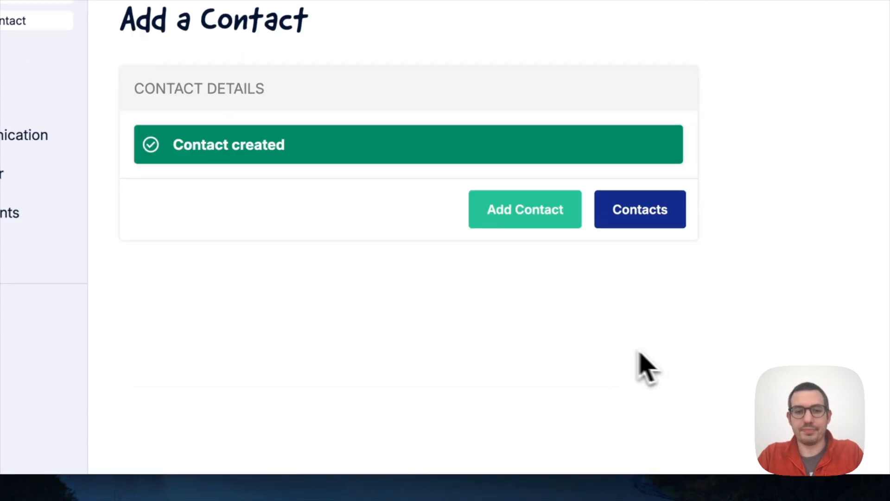
Assign the owner's existing contact to the same family, save, and return to Contacts.
click(618, 222)
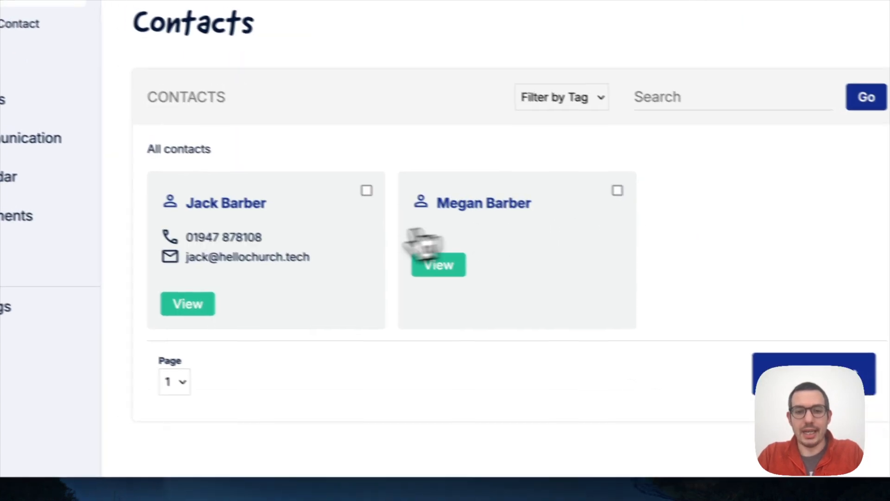
click(209, 204)
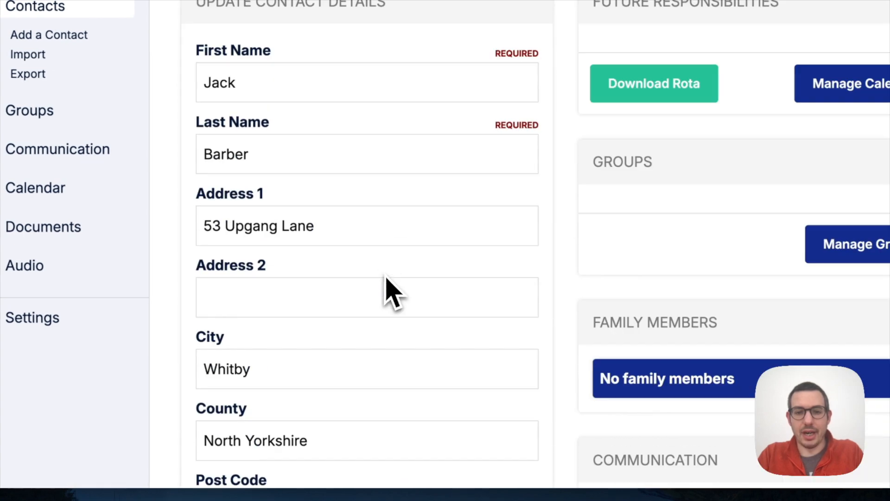
scroll(391, 292, down, 10)
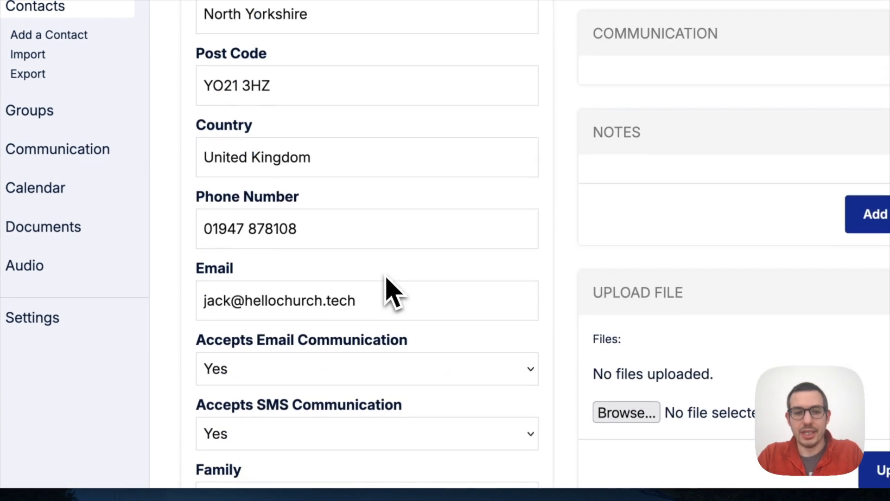
scroll(391, 292, down, 5)
click(292, 256)
click(491, 366)
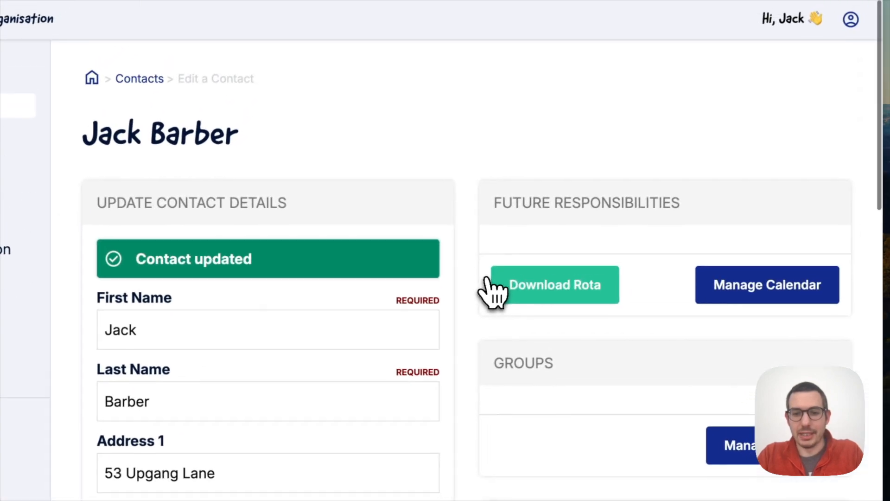
scroll(487, 292, down, 8)
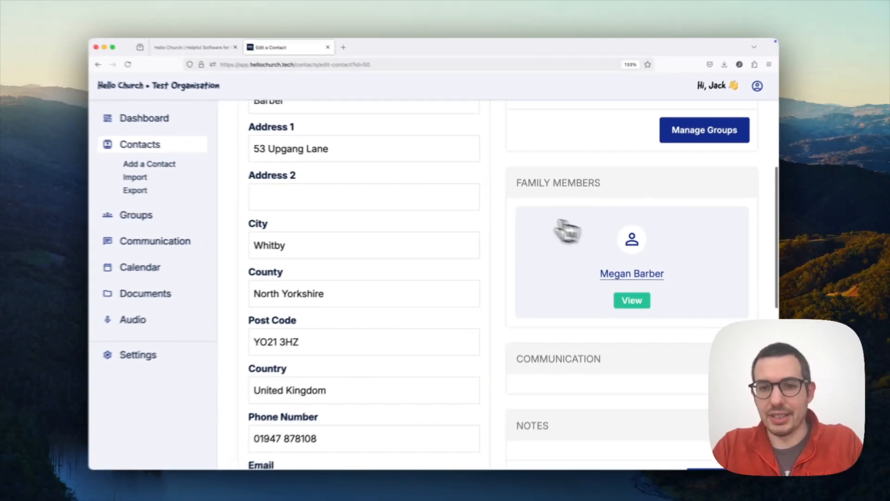
scroll(357, 152, up, 3)
scroll(436, 228, down, 1)
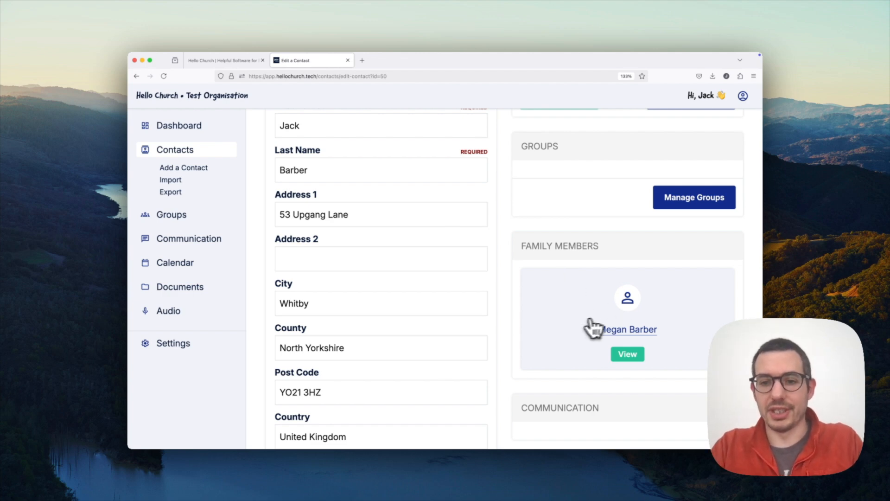
scroll(563, 306, up, 3)
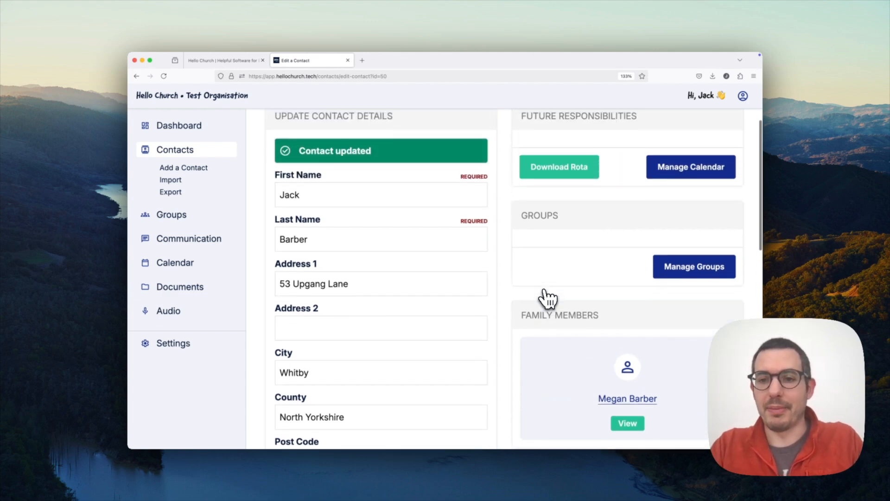
scroll(547, 299, up, 1)
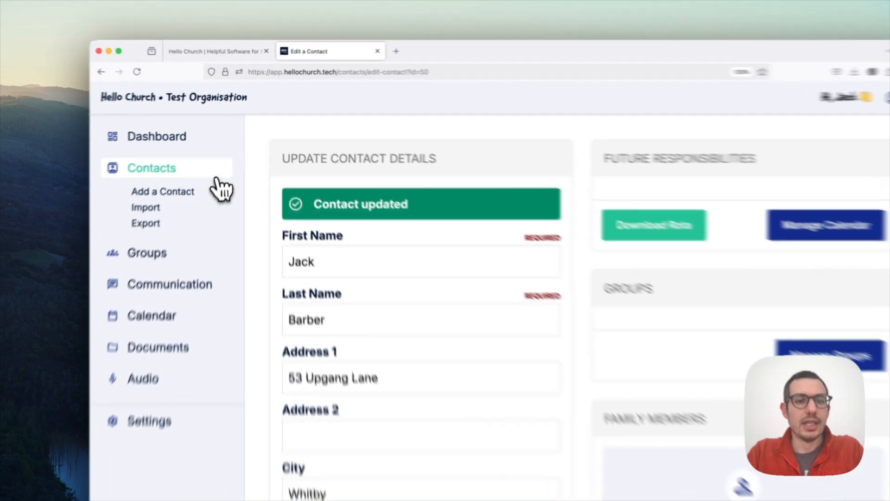
click(216, 178)
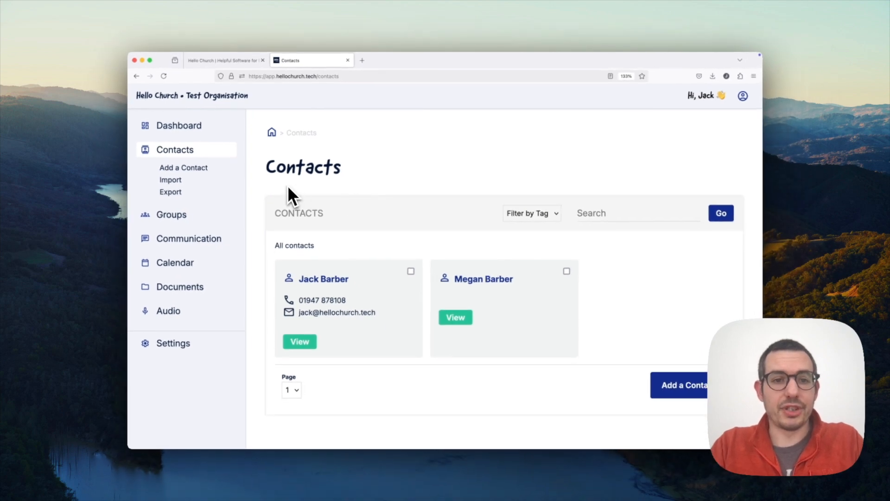
Create and save a new group named Leaders.
click(172, 214)
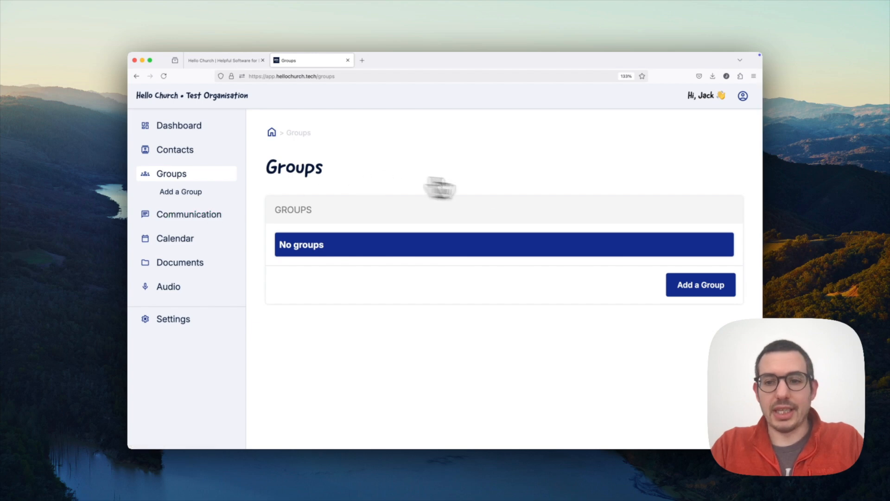
click(689, 288)
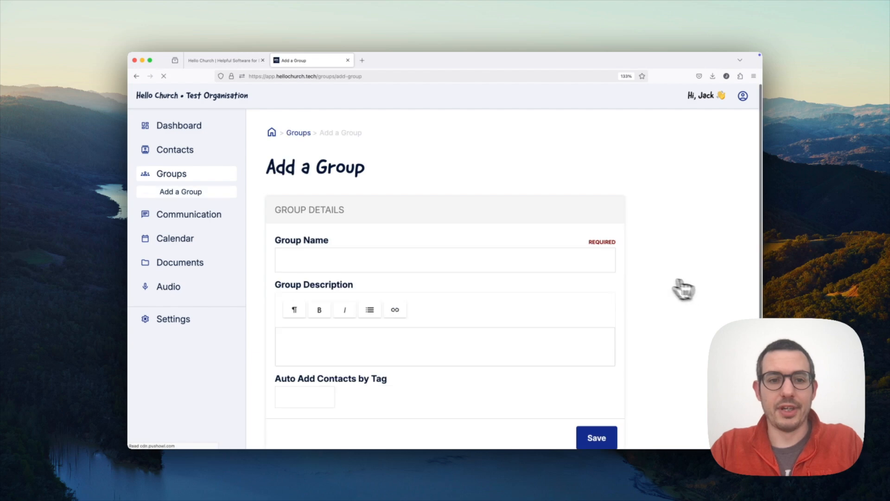
click(459, 261)
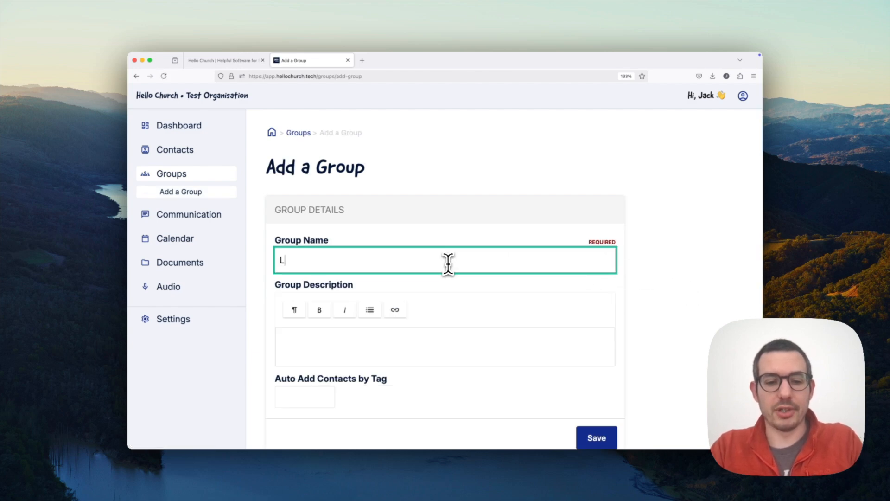
text(Leader)
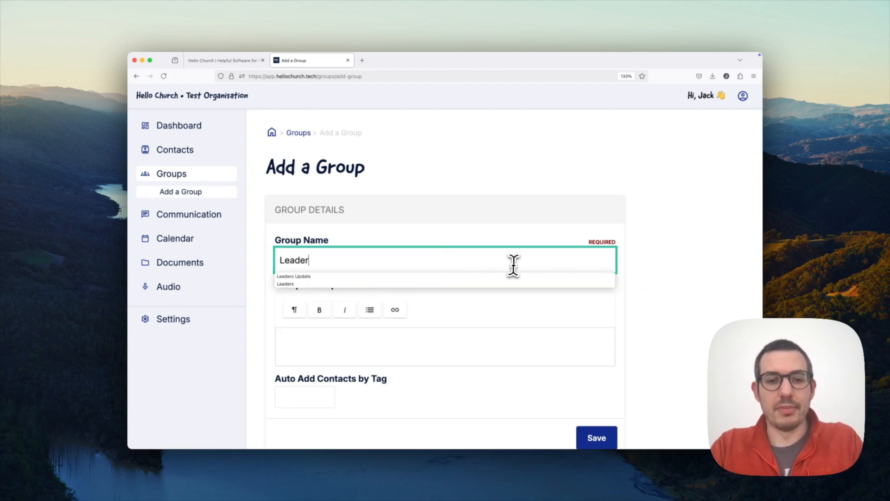
click(513, 312)
scroll(534, 366, down, 2)
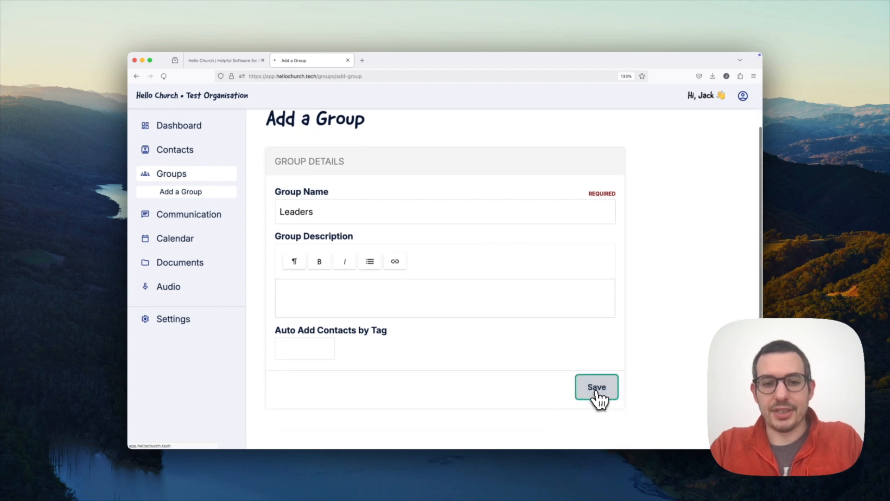
click(597, 395)
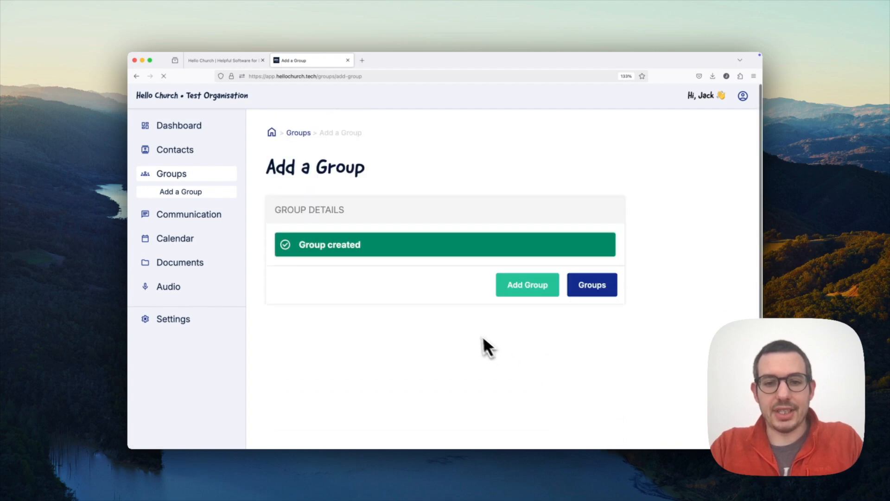
click(596, 290)
Add the owner's contact as a member of the Leaders group.
click(708, 277)
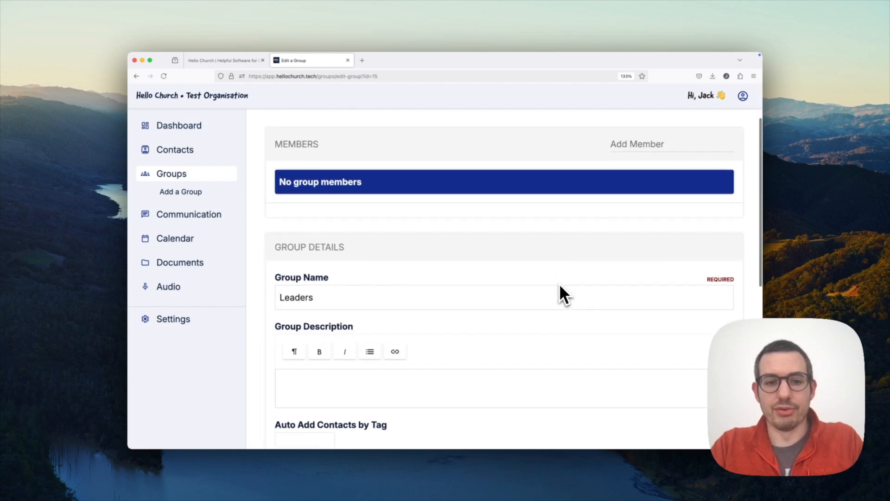
click(633, 211)
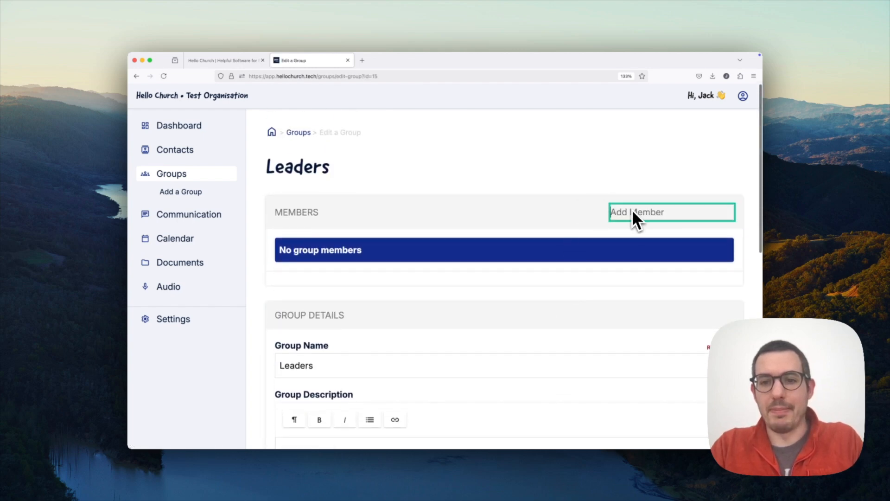
text(jack)
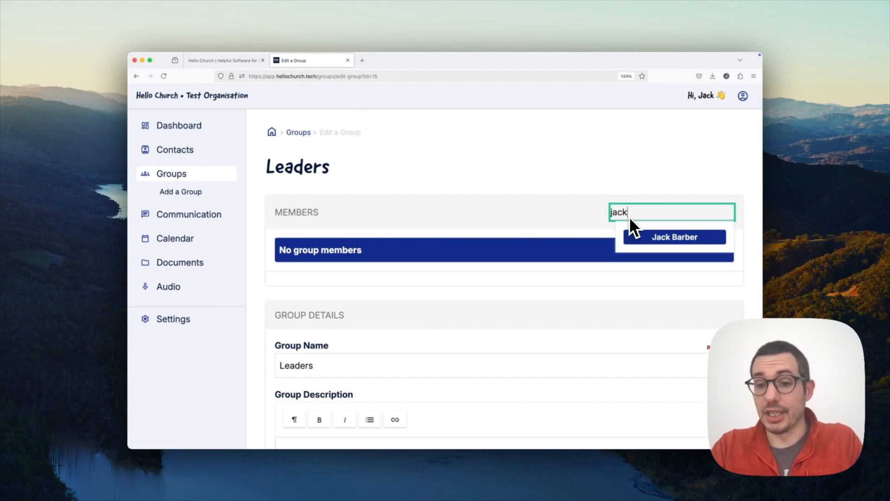
click(655, 235)
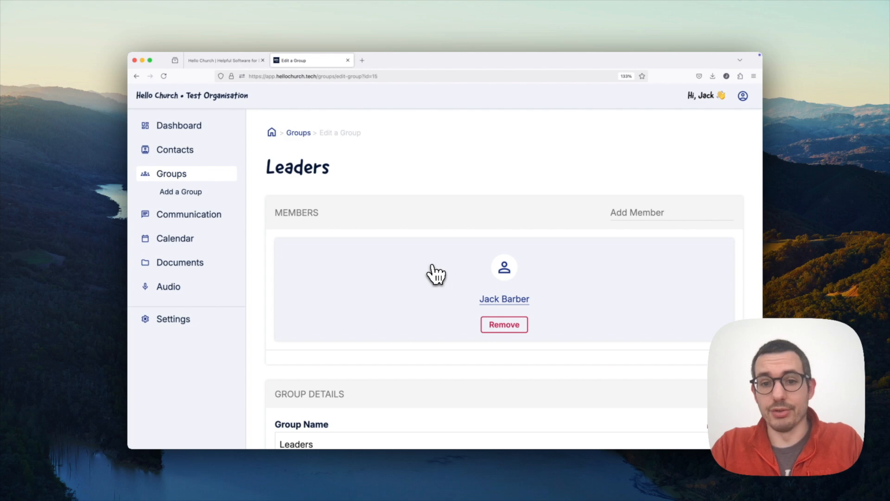
Create and save a new group named Musicians.
click(184, 192)
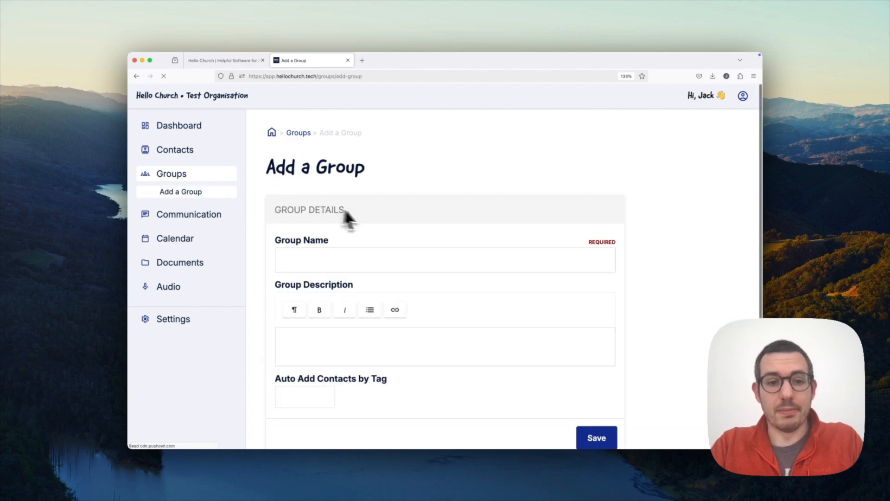
scroll(371, 218, down, 1)
click(359, 237)
text(Musicians)
click(593, 414)
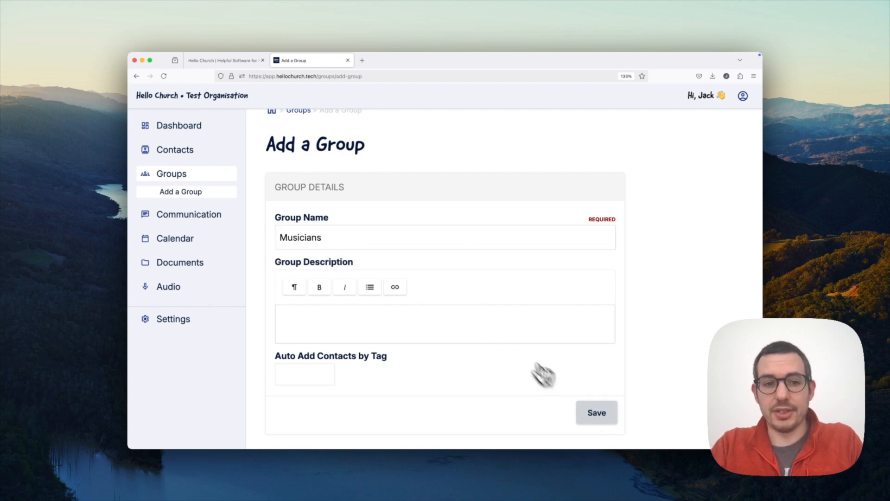
click(593, 288)
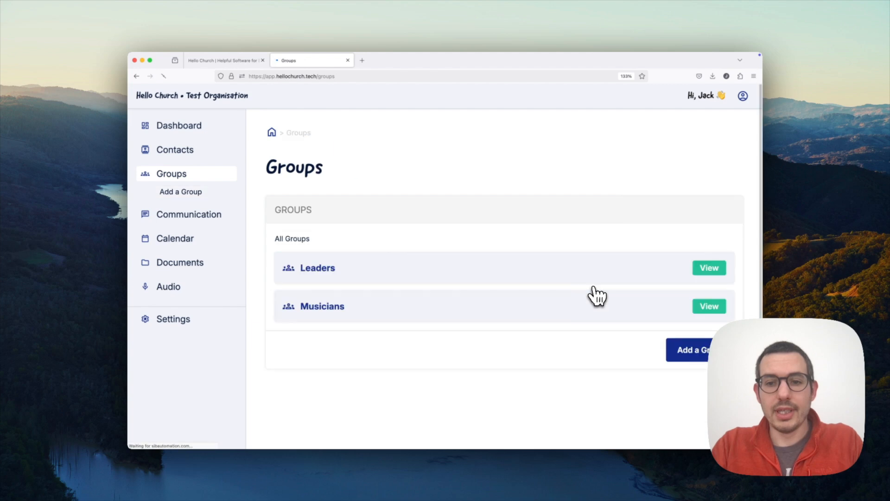
Add the newly created second contact as a member of Musicians.
click(701, 308)
click(644, 213)
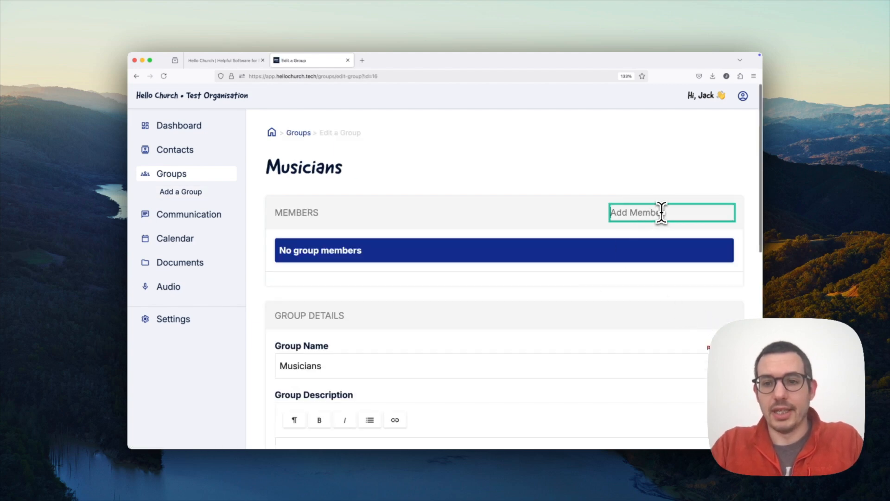
text(Megan)
click(673, 240)
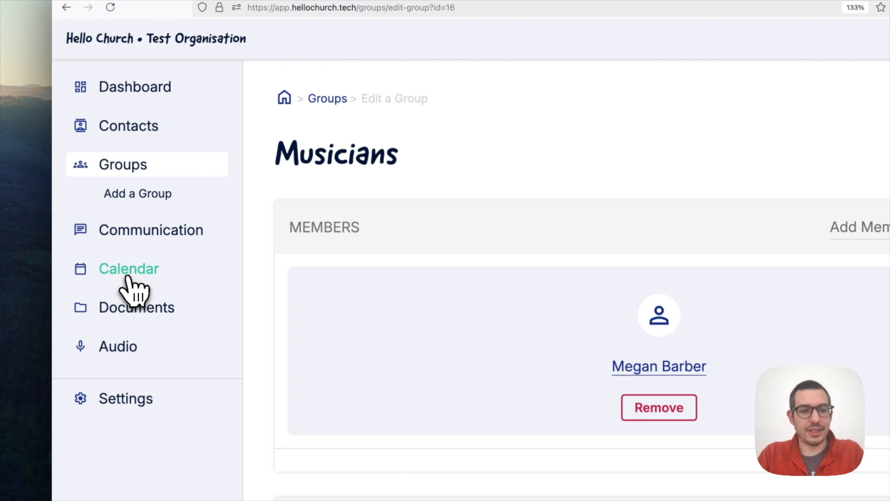
Open the Calendar for the empty week of Feb 17–23, 2025 and begin adding an event.
click(128, 277)
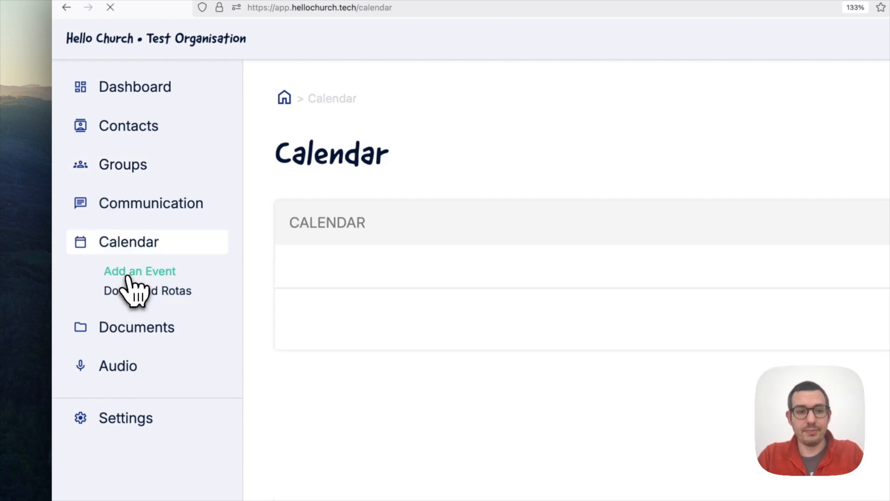
scroll(407, 215, down, 2)
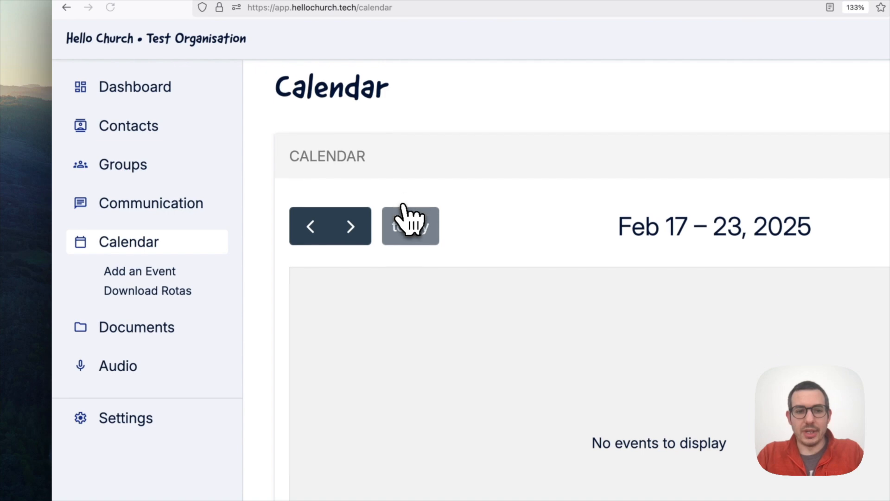
scroll(404, 206, down, 5)
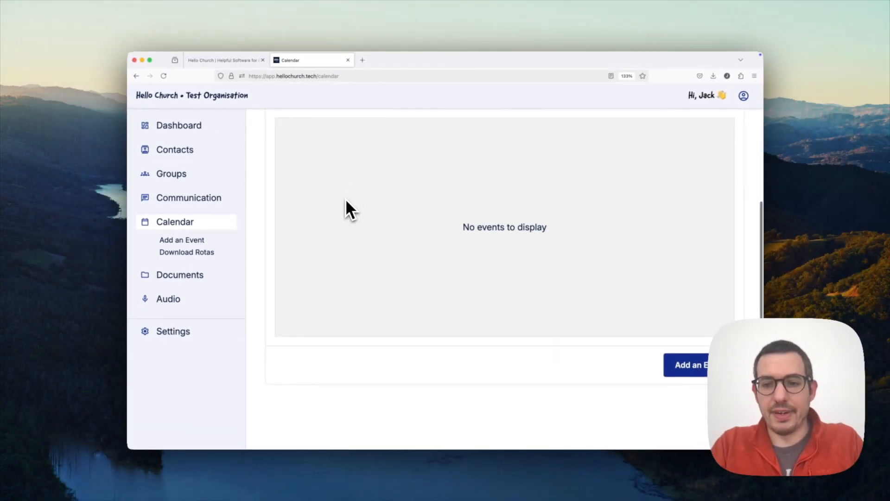
scroll(346, 199, up, 3)
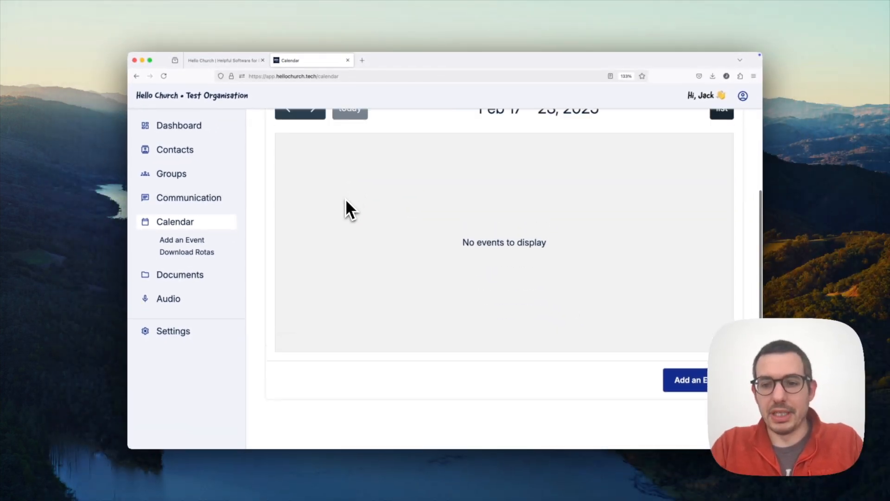
scroll(346, 198, down, 1)
scroll(346, 199, down, 2)
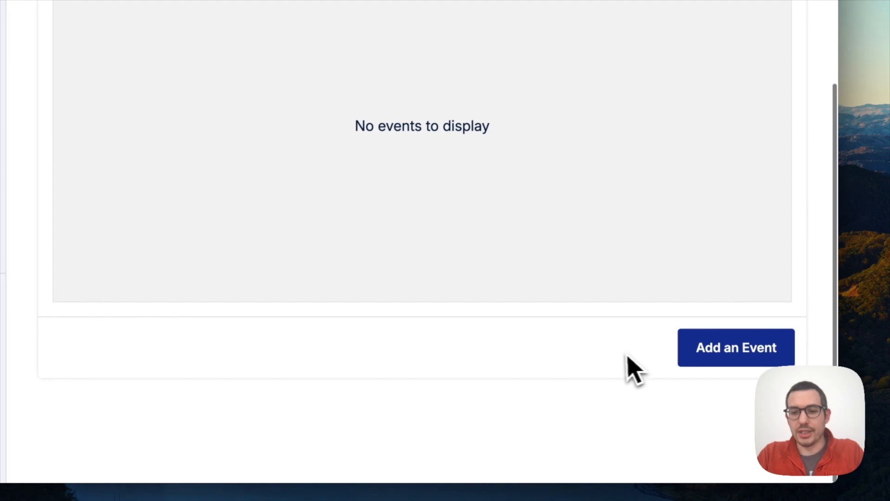
click(712, 355)
Name the event Sunday Service, on 23/02/2025 from 10:30 to 12:00.
click(199, 186)
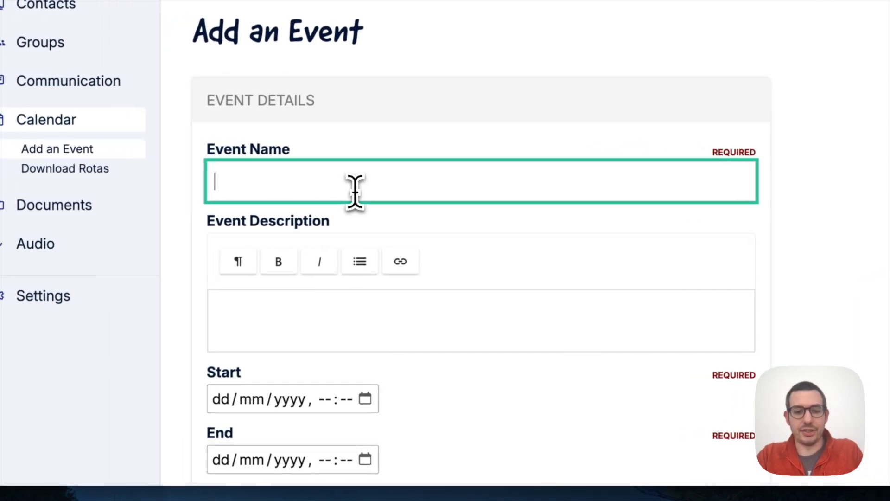
text(Sunday)
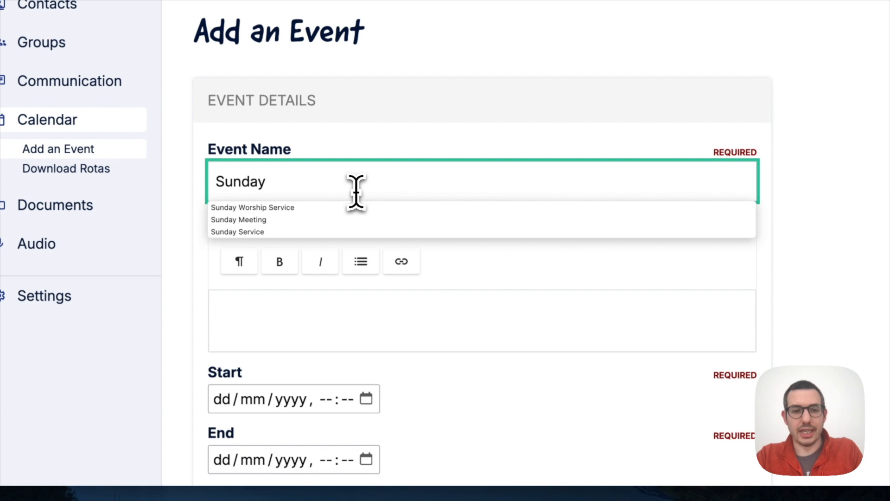
text( Service)
scroll(418, 189, down, 3)
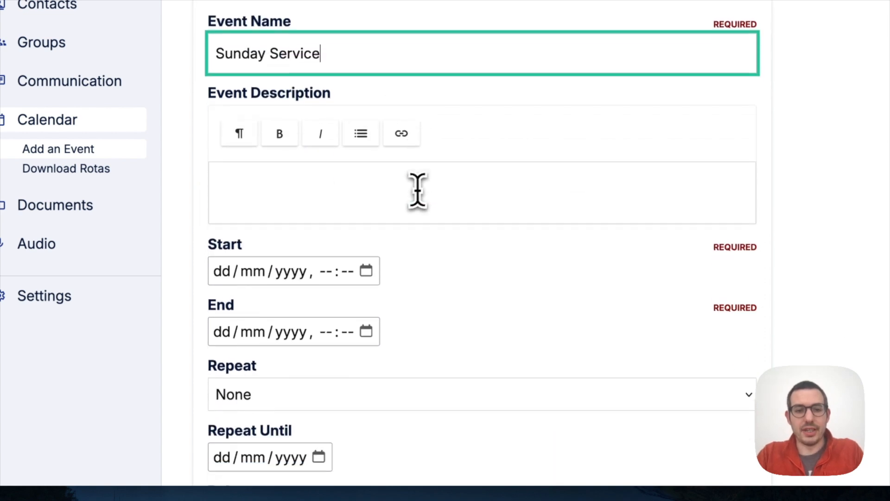
click(354, 192)
scroll(369, 211, down, 2)
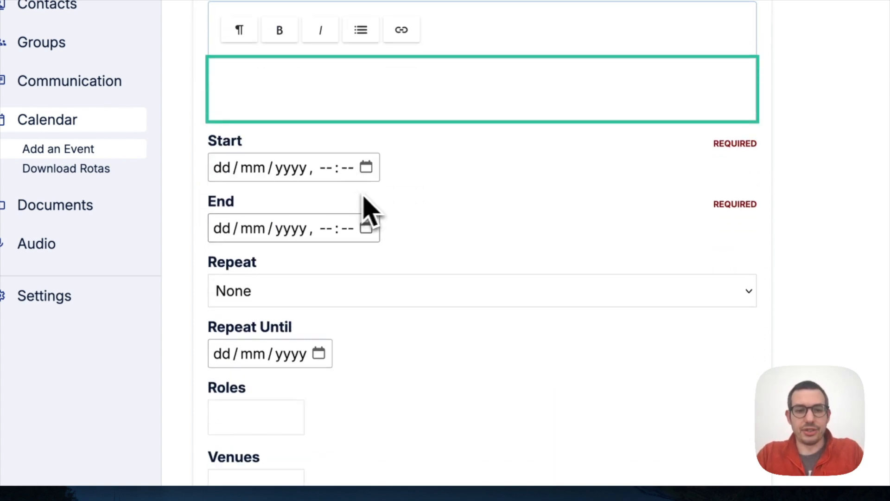
click(365, 168)
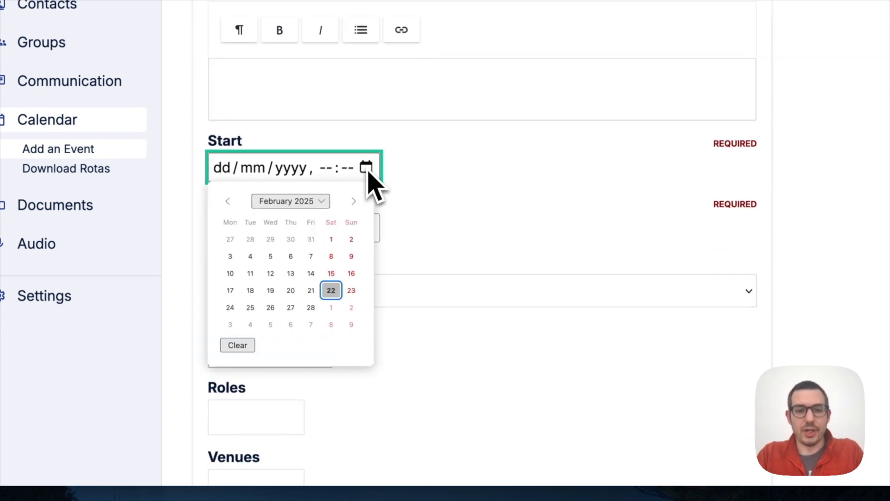
click(351, 290)
click(324, 168)
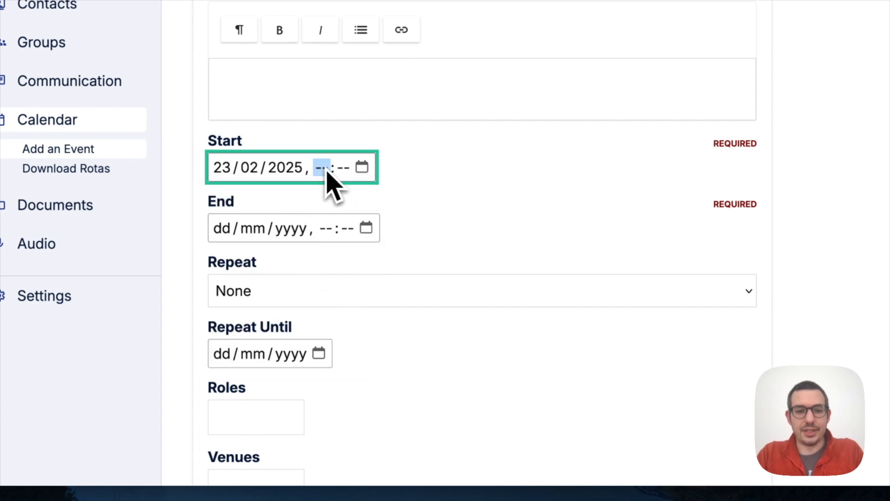
click(363, 168)
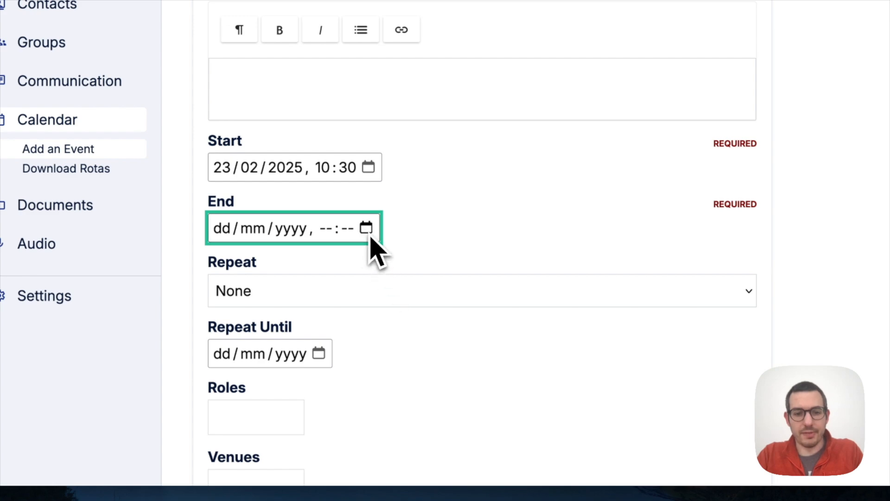
click(367, 228)
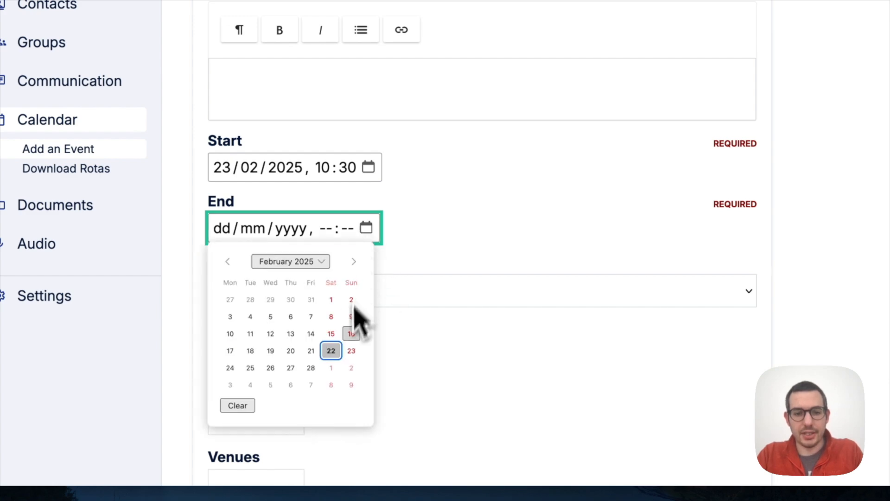
click(350, 352)
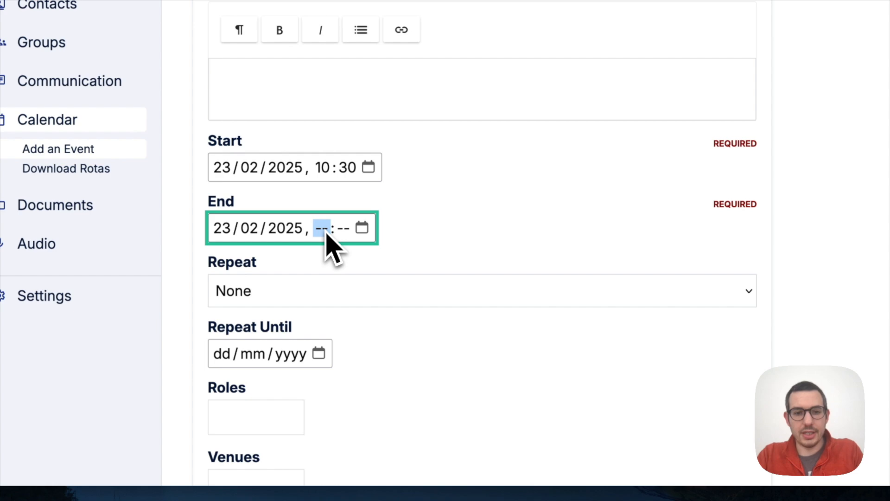
text(1200)
Make the event repeat weekly until 28/12/2025.
click(330, 291)
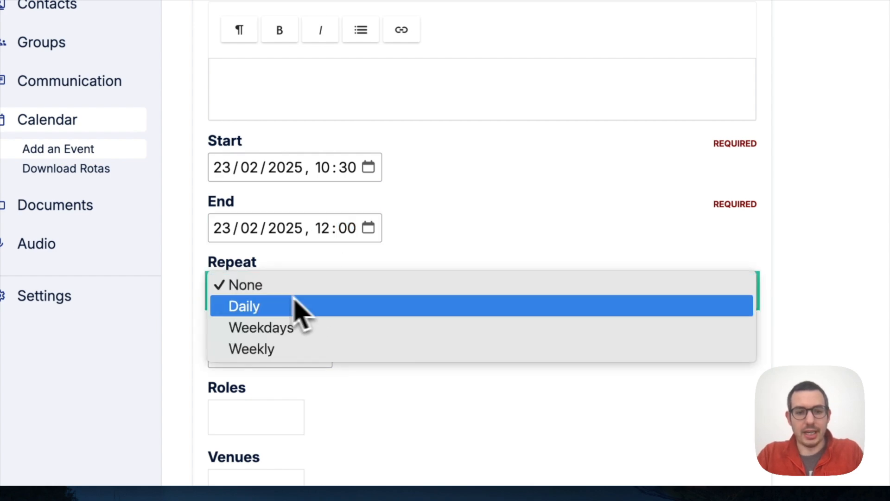
click(260, 350)
key(Tab)
scroll(399, 348, down, 2)
click(323, 253)
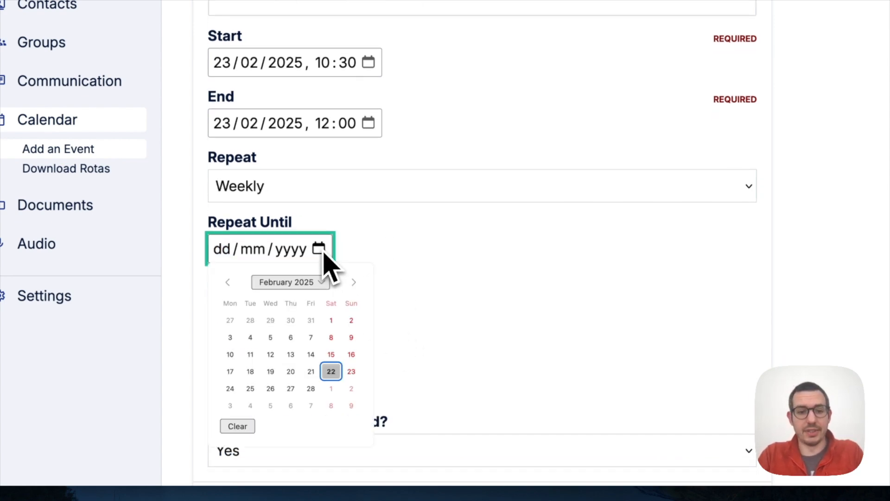
click(353, 282)
click(353, 282)
click(353, 282)
click(353, 282)
click(354, 282)
click(354, 282)
click(353, 282)
click(353, 282)
click(353, 282)
click(354, 282)
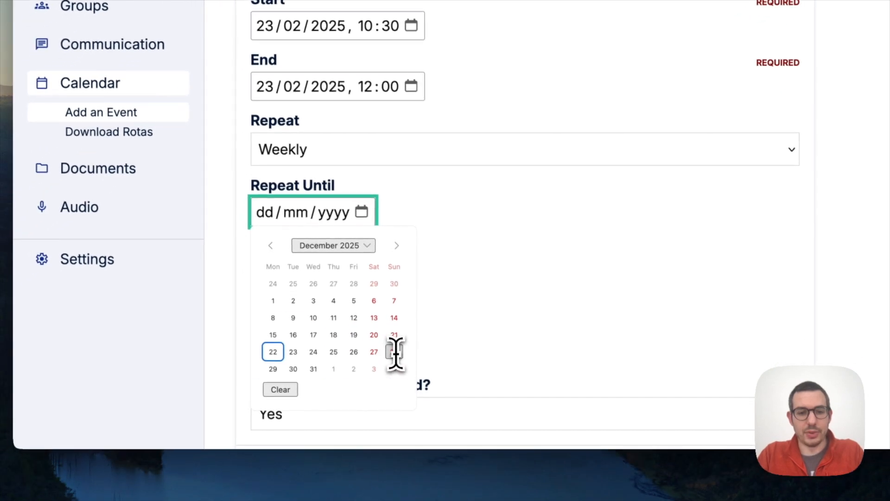
click(394, 353)
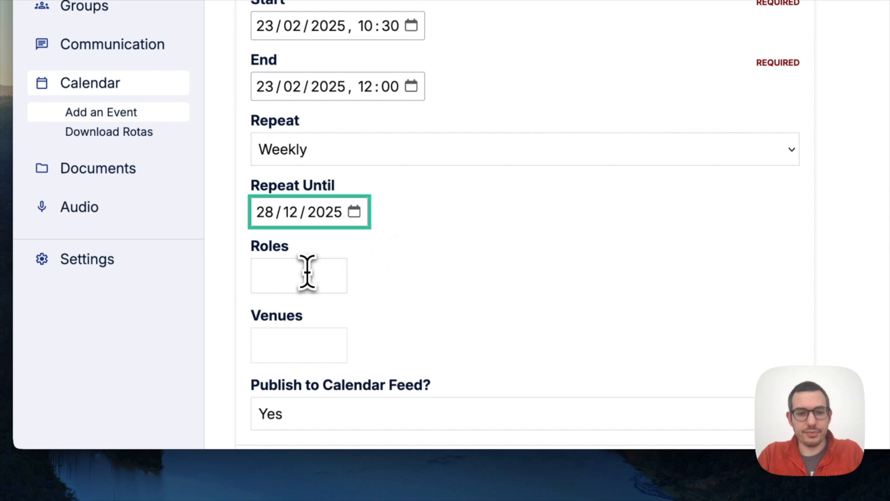
Add the Leader role and Church Hall venue, then save the event.
scroll(319, 268, down, 3)
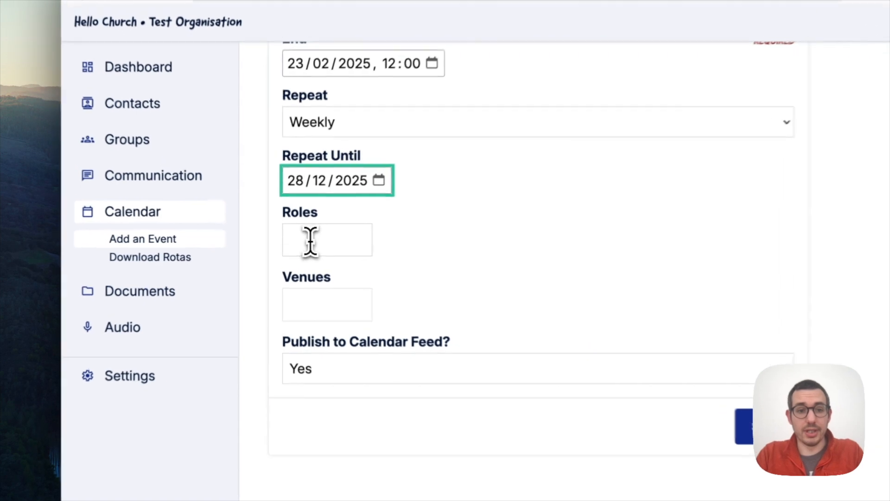
click(293, 241)
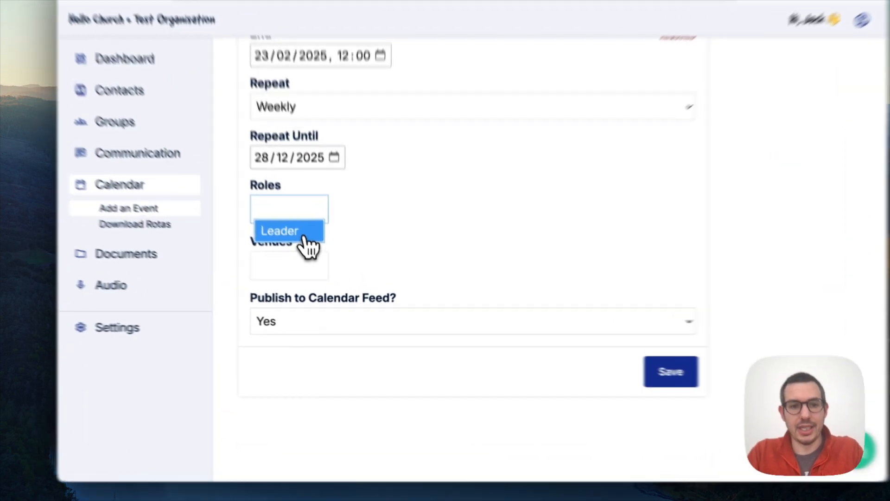
click(304, 258)
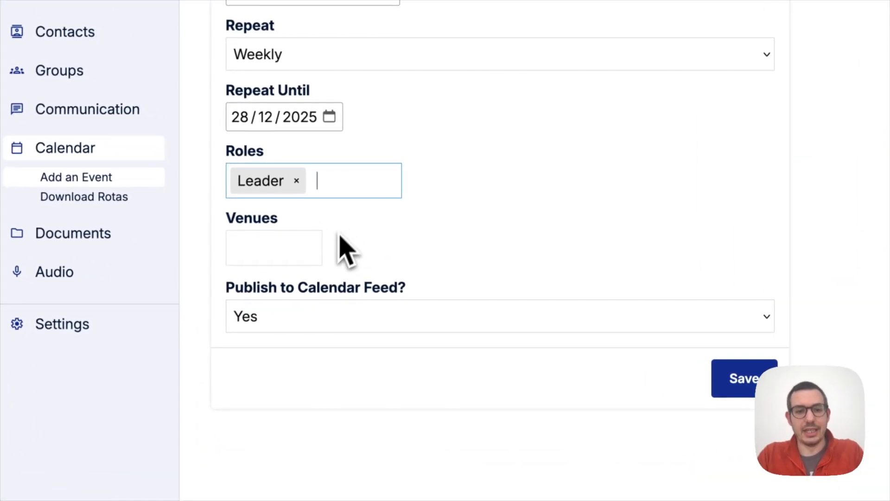
click(287, 246)
click(275, 281)
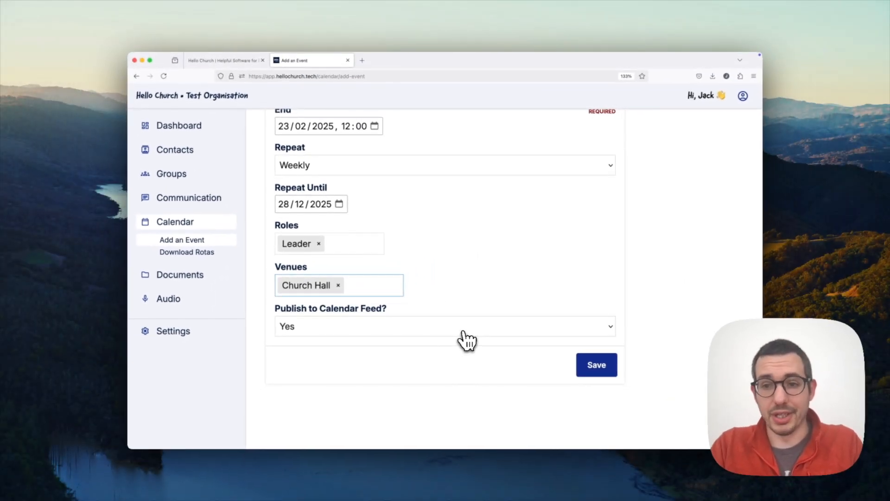
click(596, 368)
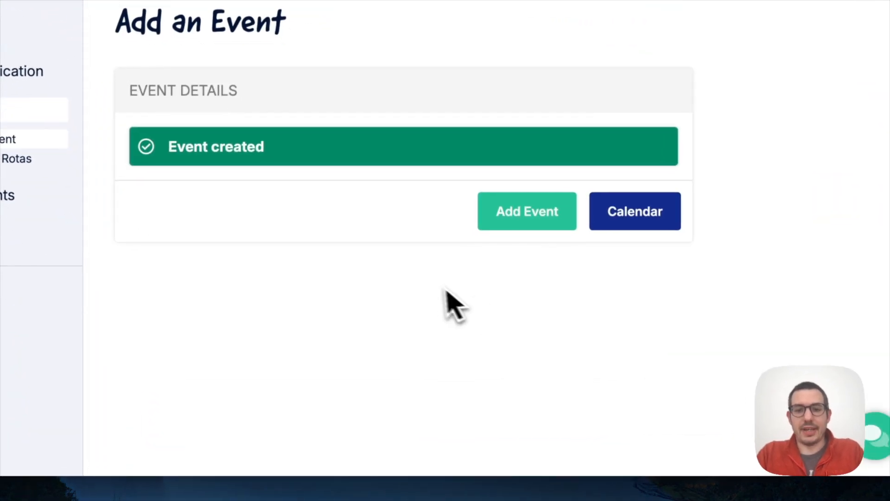
click(631, 222)
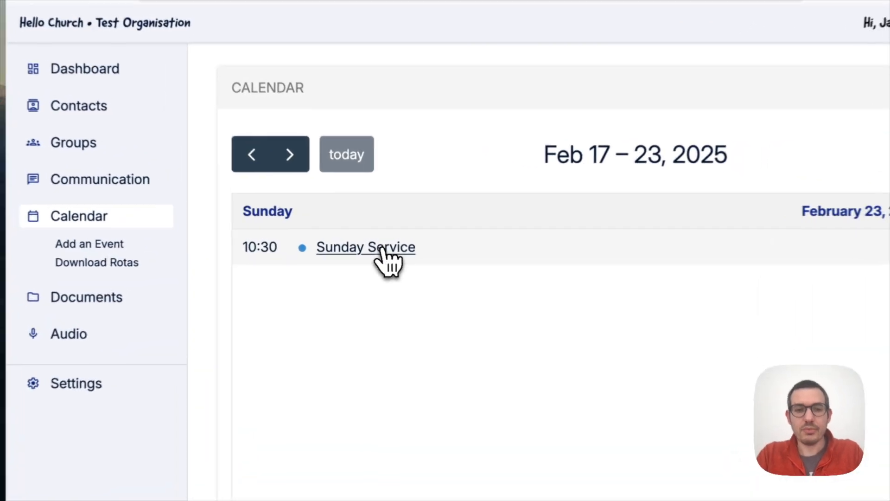
On the Sunday Service event, assign the suggested owner contact to the Leader role.
click(378, 250)
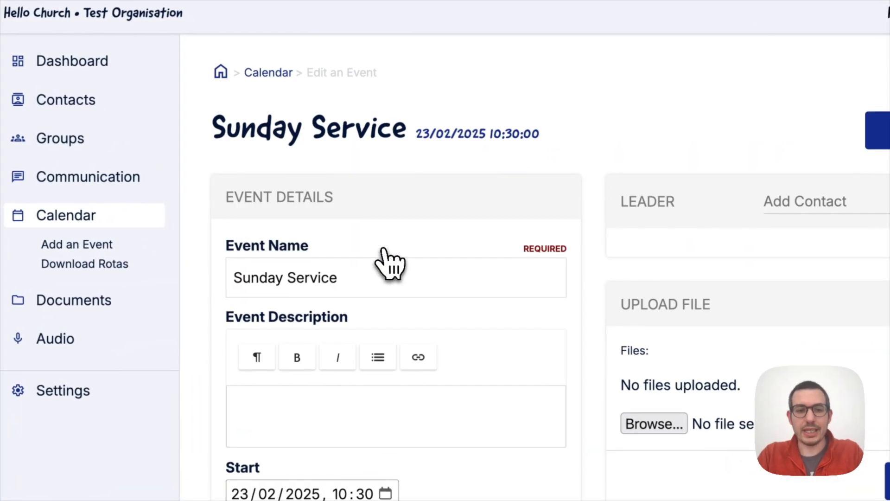
scroll(391, 265, down, 10)
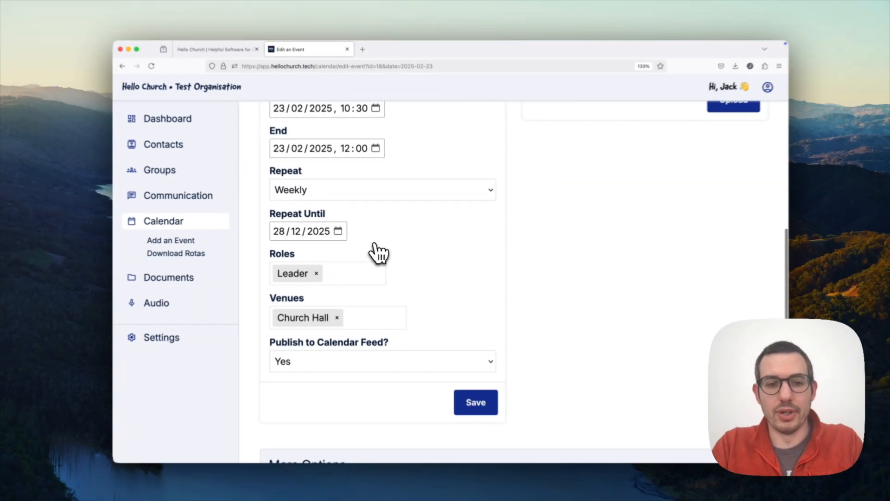
scroll(378, 253, up, 10)
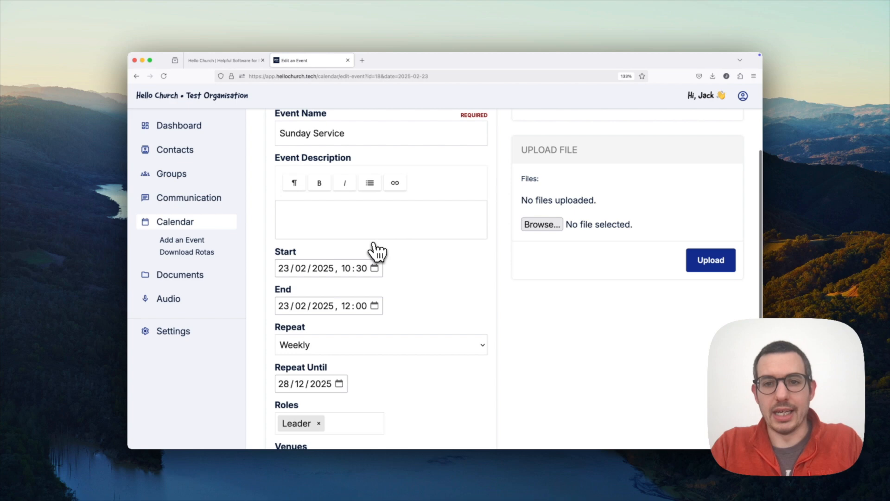
scroll(378, 253, up, 1)
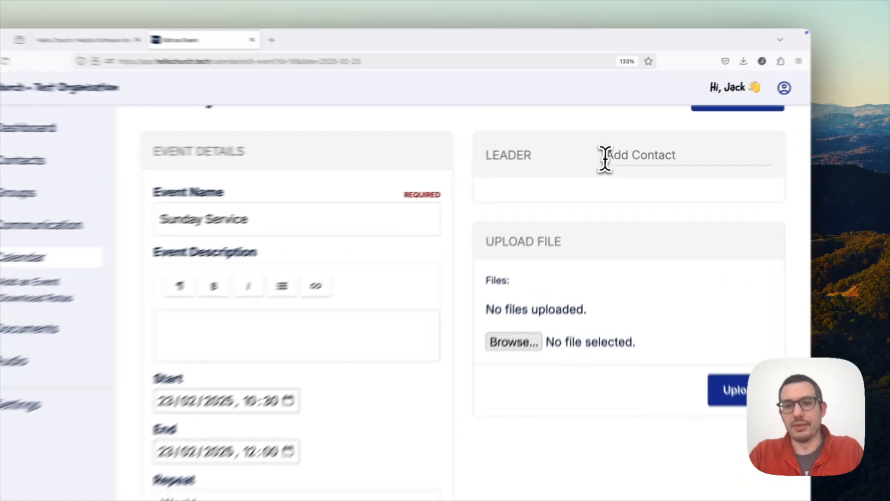
click(619, 149)
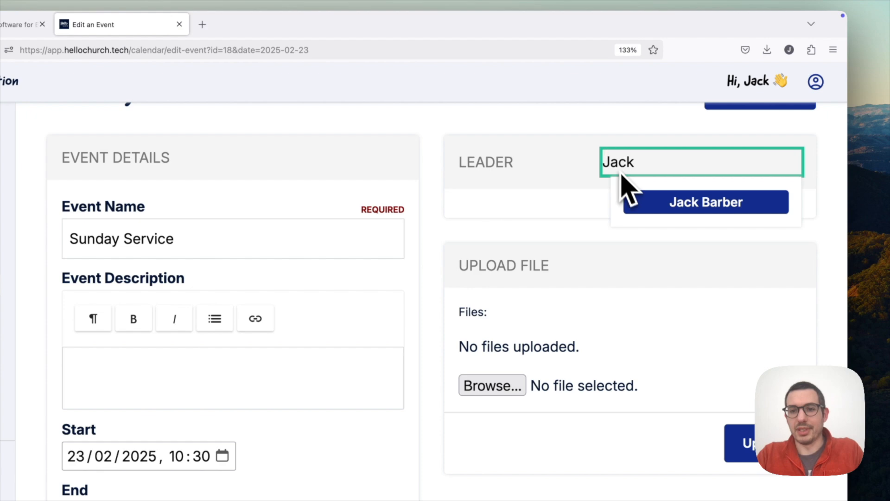
click(658, 200)
scroll(556, 243, down, 3)
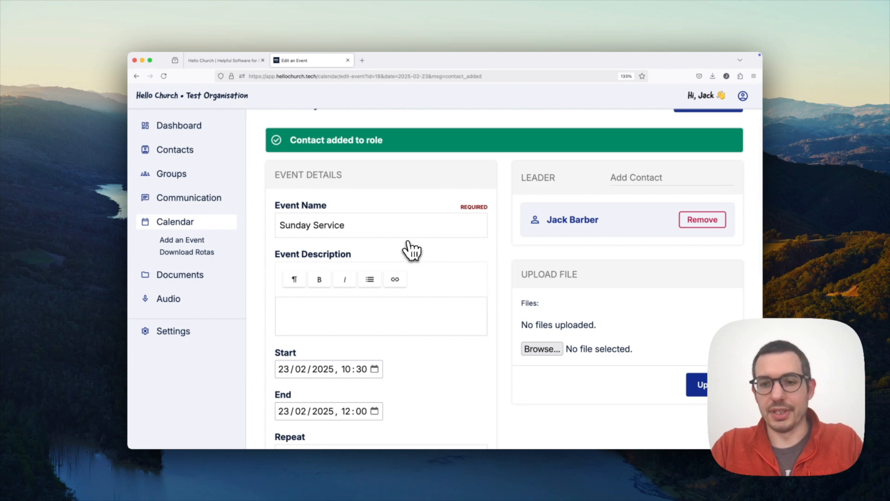
scroll(410, 251, down, 1)
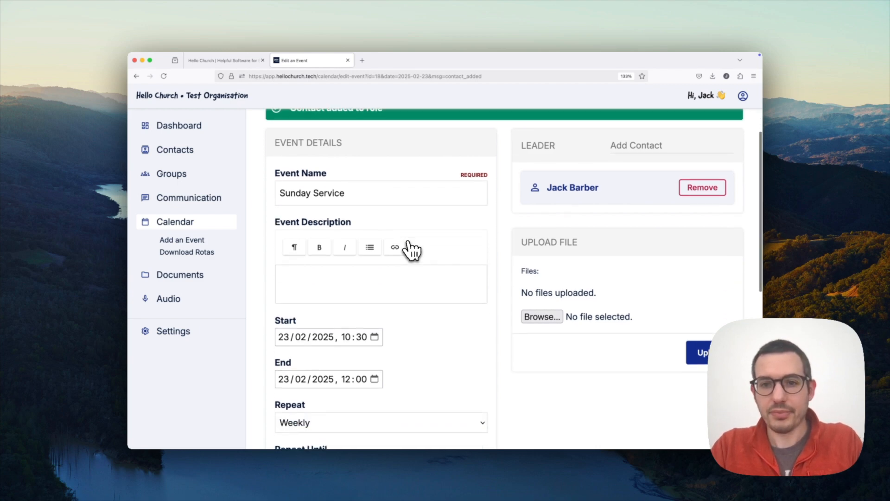
scroll(411, 251, down, 1)
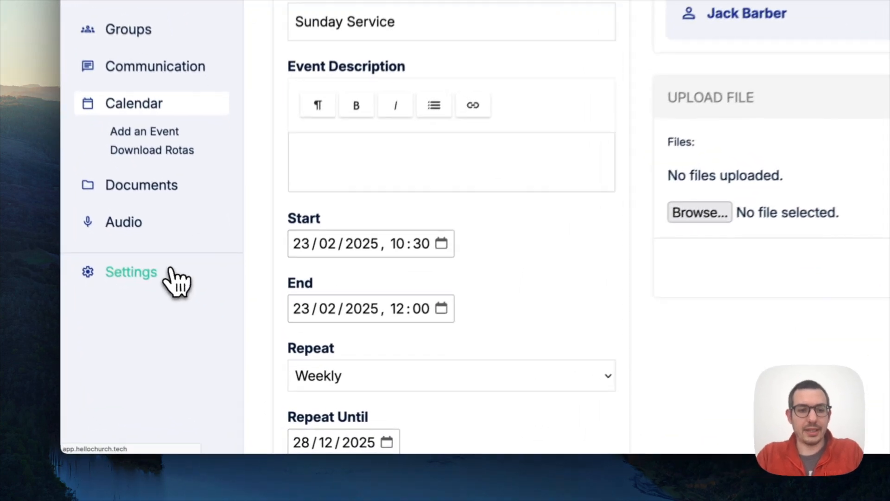
In Settings > Roles, save a new role named 'Musician' beneath Leader.
click(172, 330)
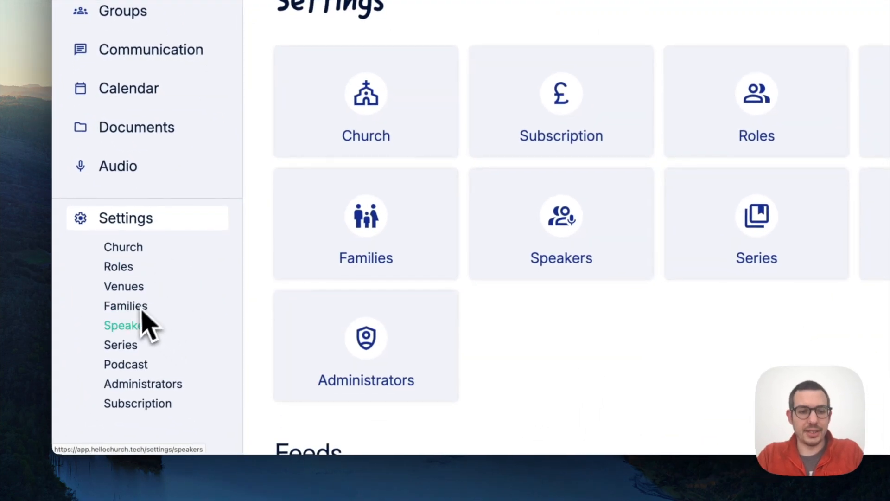
click(120, 284)
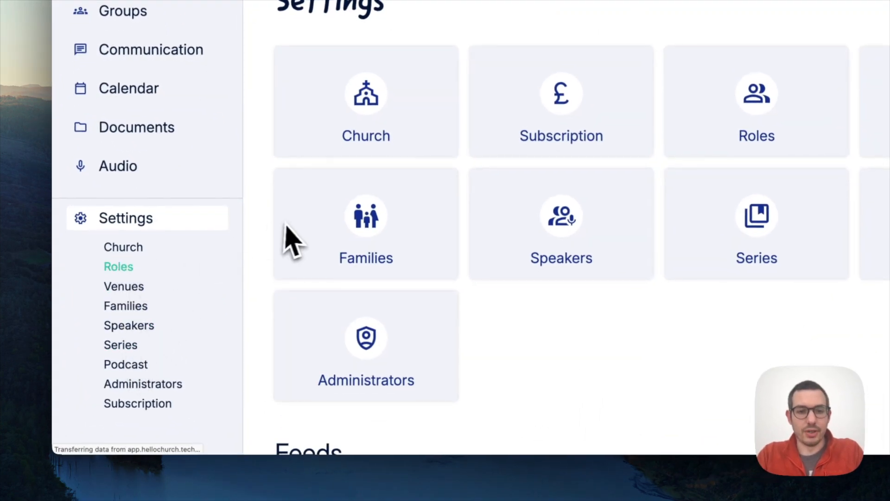
click(306, 319)
text(Musician)
scroll(312, 338, down, 5)
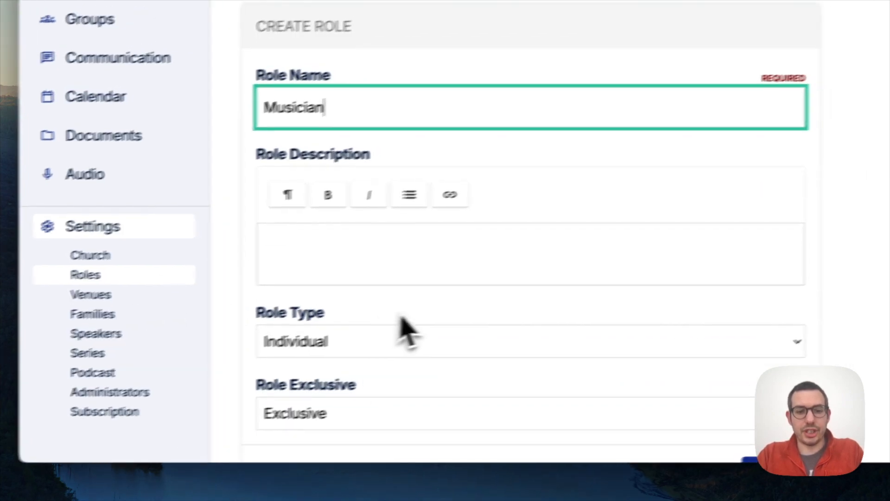
scroll(407, 331, down, 3)
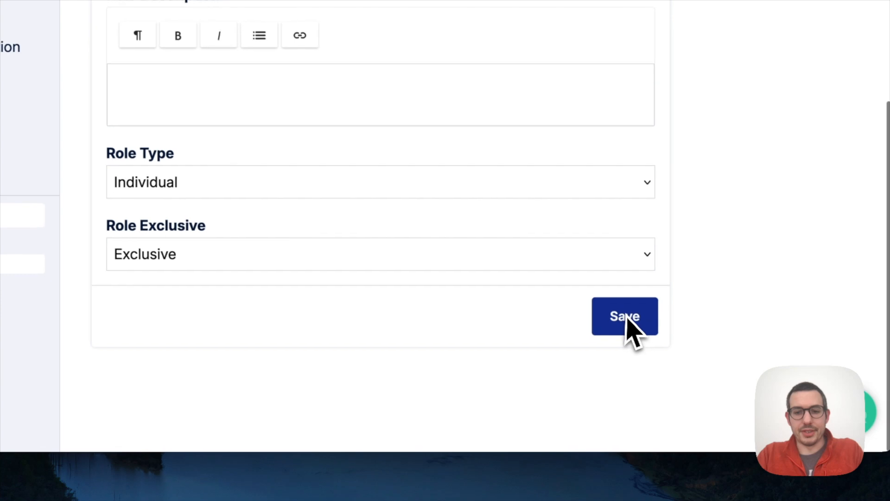
click(681, 333)
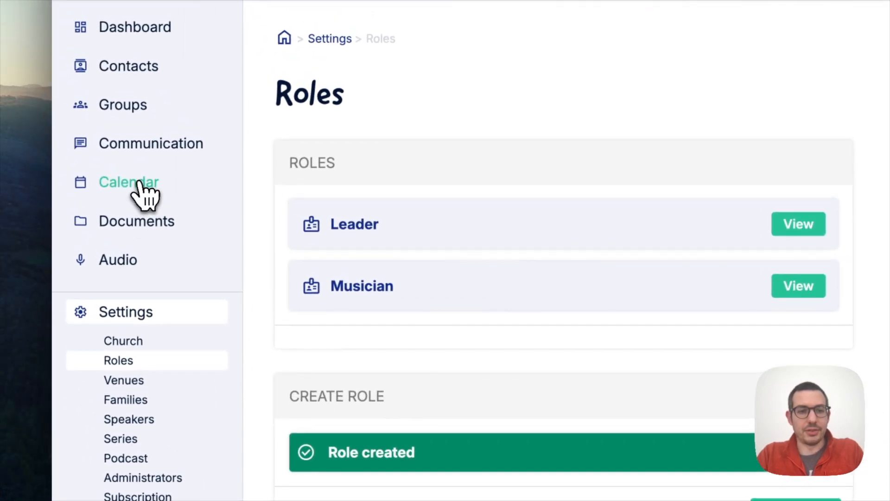
click(141, 188)
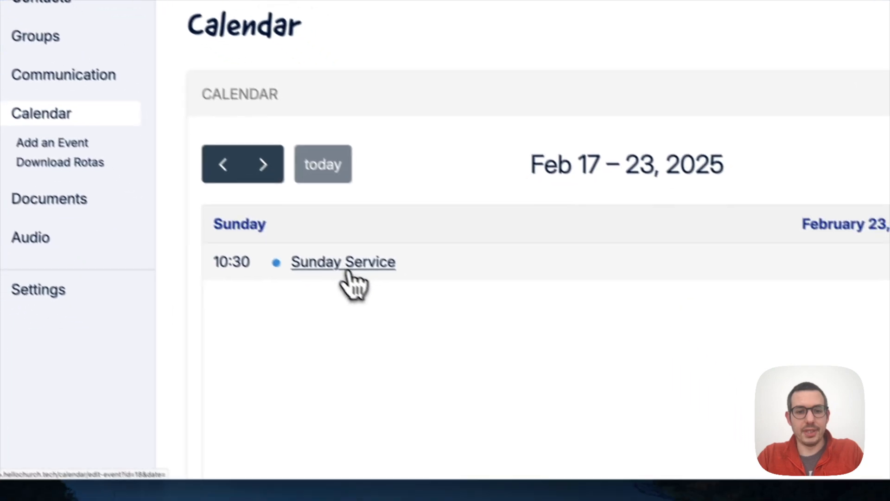
Add the Musician role to the Sunday Service event and save the event.
click(348, 273)
scroll(350, 278, down, 10)
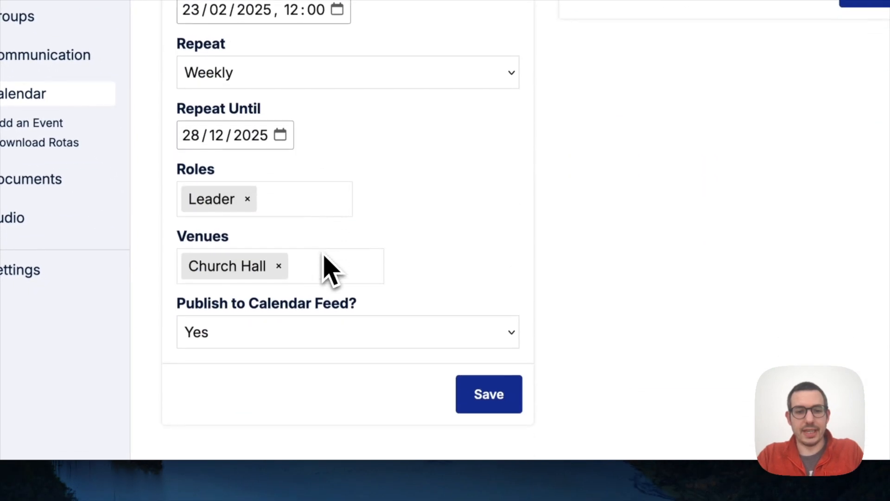
click(294, 192)
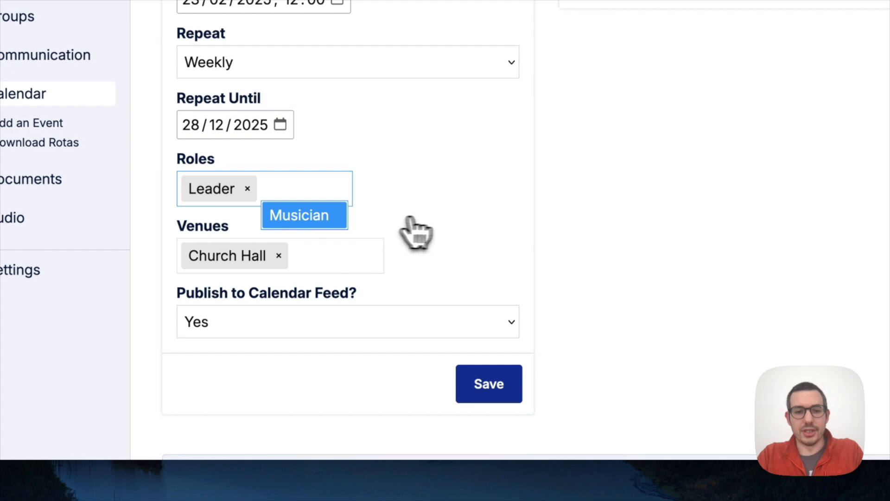
key(Return)
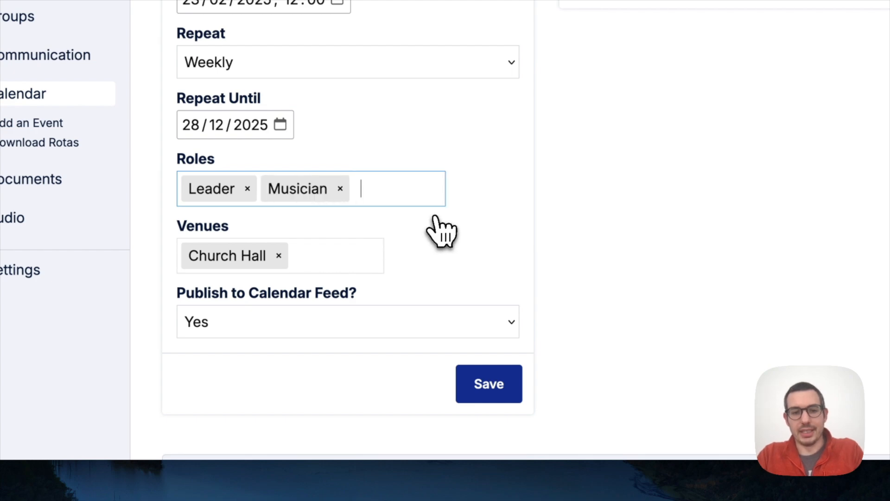
click(492, 388)
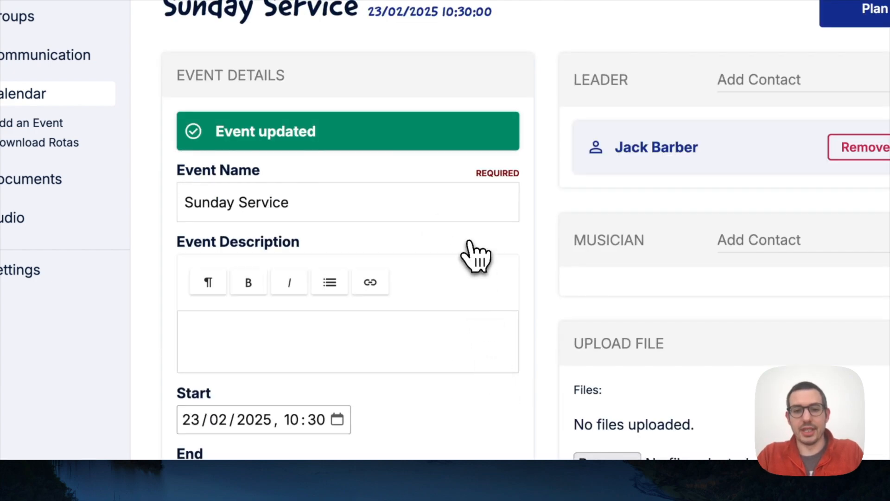
Assign the matching contact as the event's Musician, then go to the Contacts list.
scroll(475, 255, down, 2)
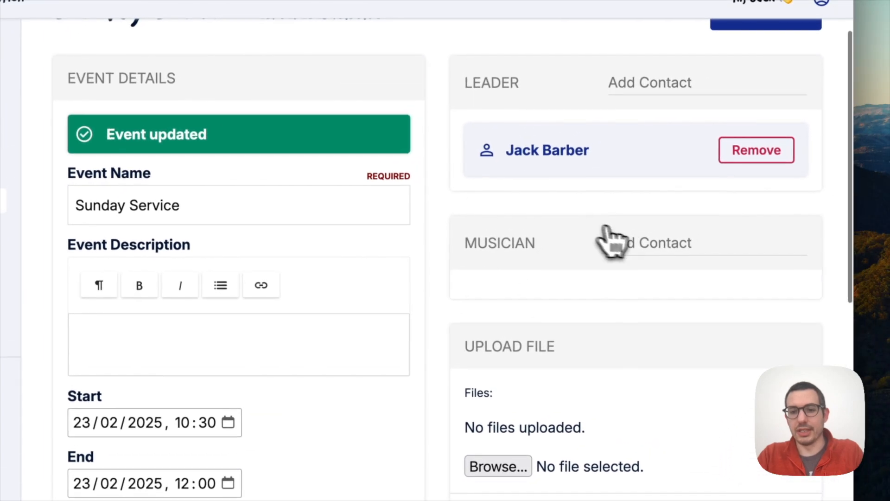
click(630, 243)
text(meg)
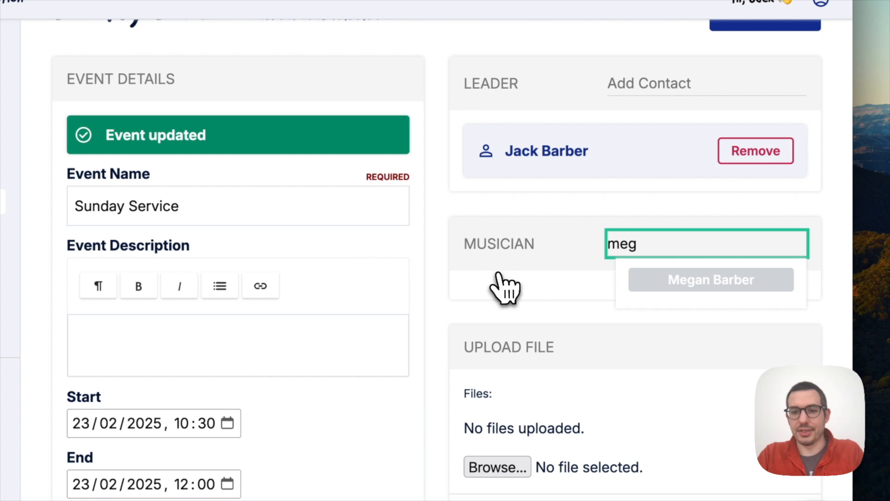
key(Return)
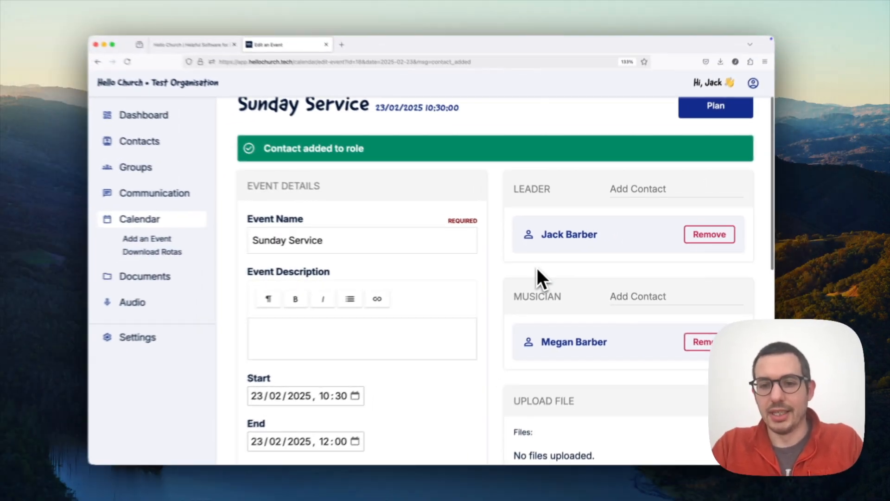
scroll(537, 268, down, 1)
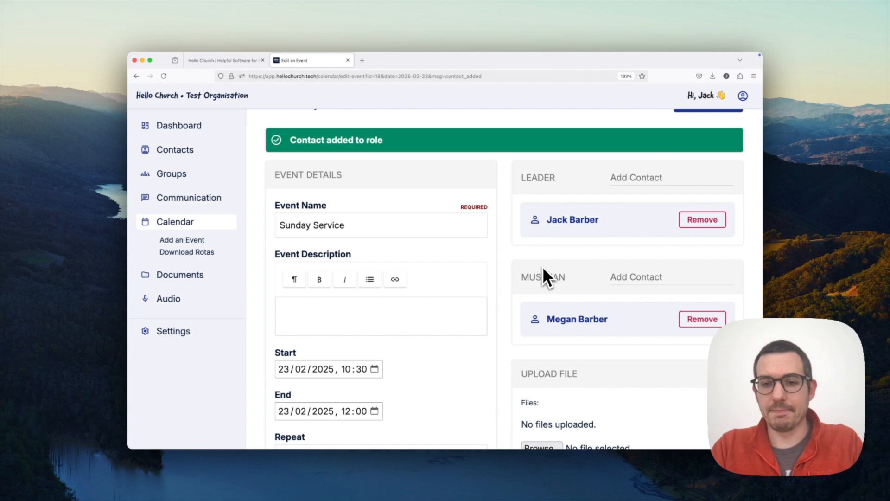
scroll(544, 269, down, 3)
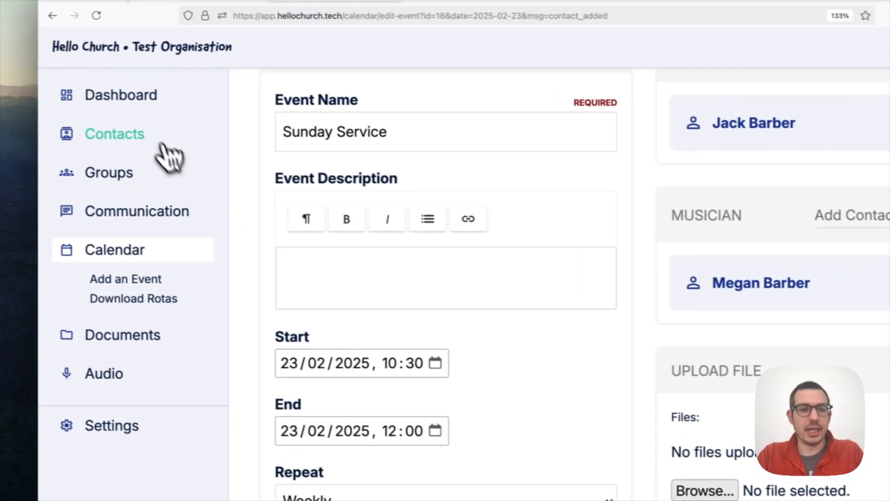
click(163, 145)
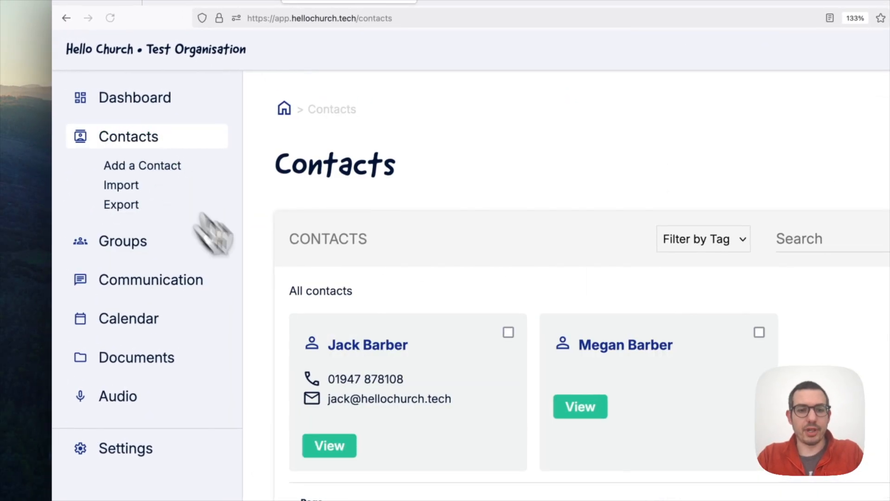
Check the first contact's Sunday Service leader duty, then return to the Feb 17–23, 2025 calendar.
click(353, 347)
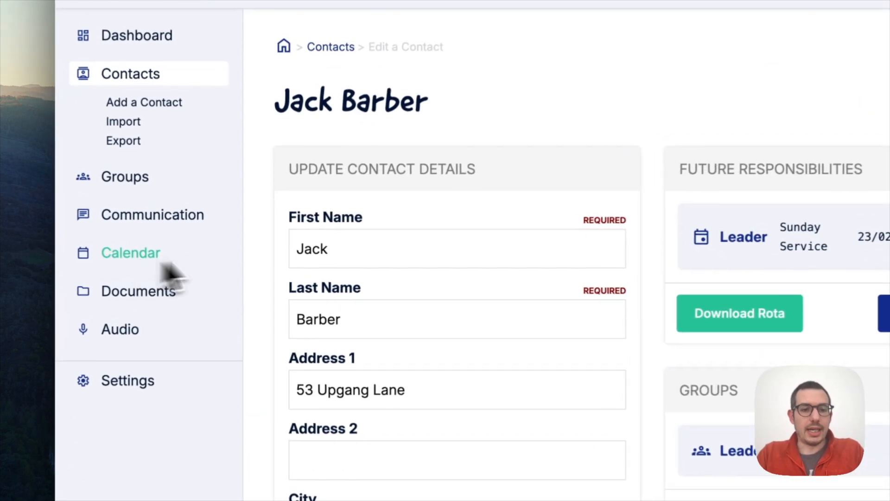
click(195, 262)
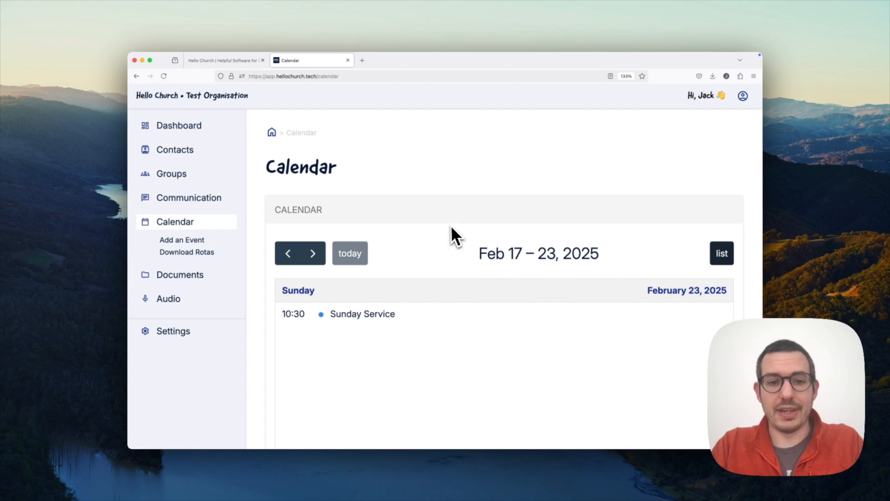
Download the Leader rota PDF showing Sunday Service on 23/02/2025, then go back to rotas.
scroll(451, 225, down, 2)
scroll(451, 224, down, 1)
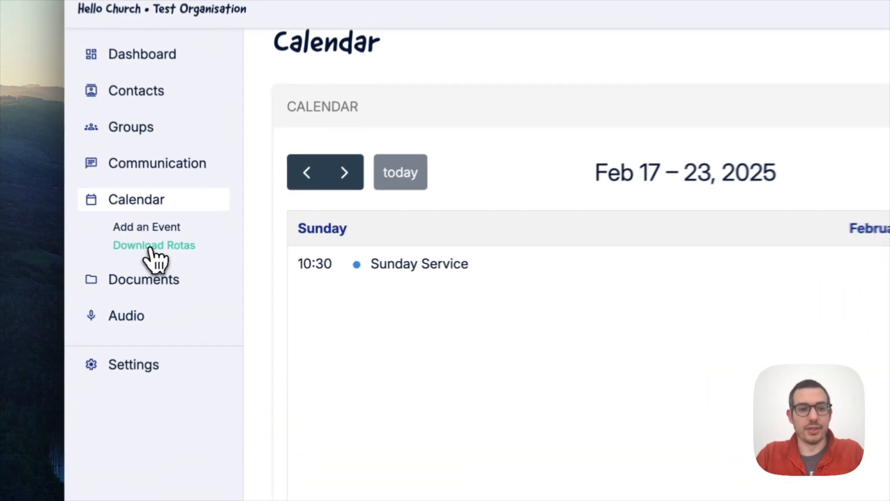
click(185, 252)
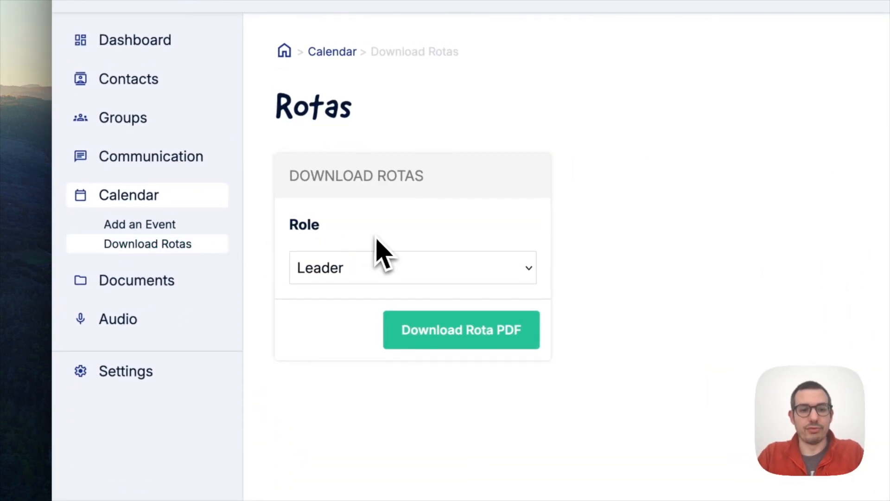
click(371, 272)
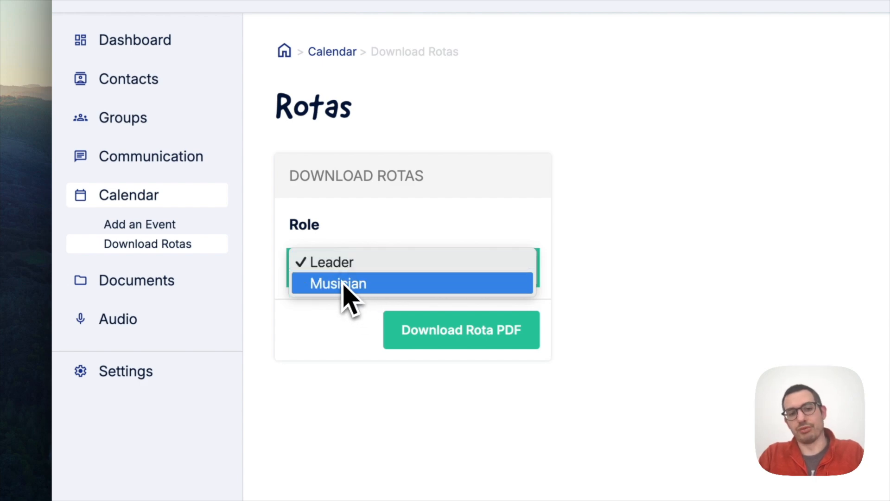
click(339, 326)
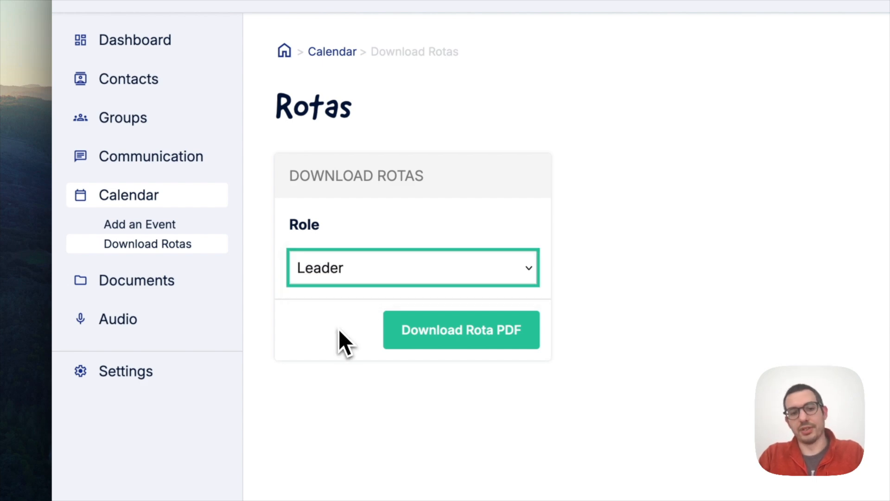
click(452, 341)
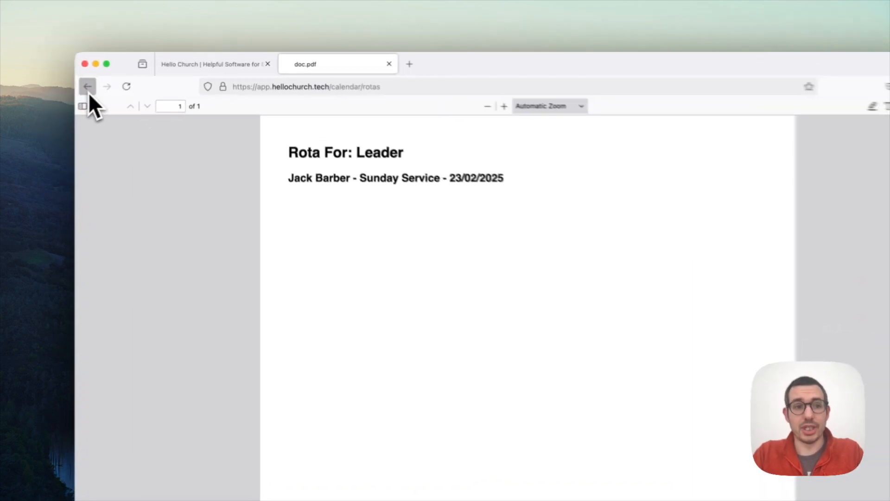
click(136, 78)
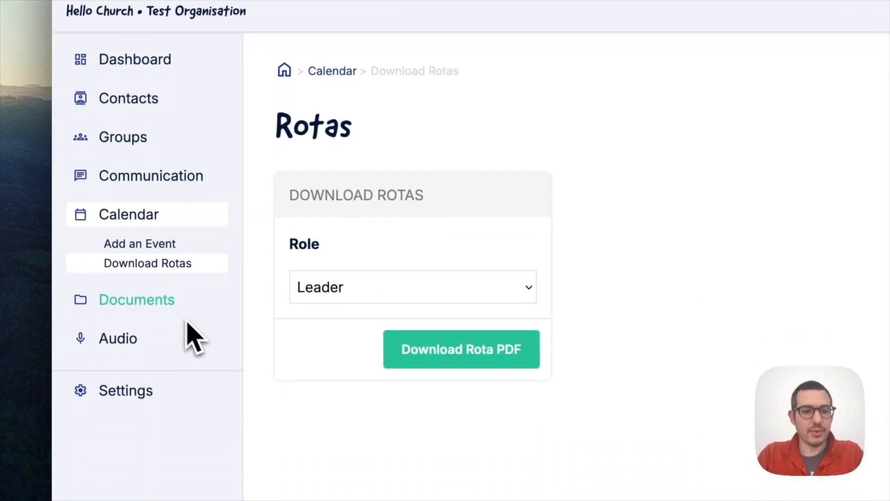
Go from the Calendar to the Documents page and look over its empty upload form.
click(158, 233)
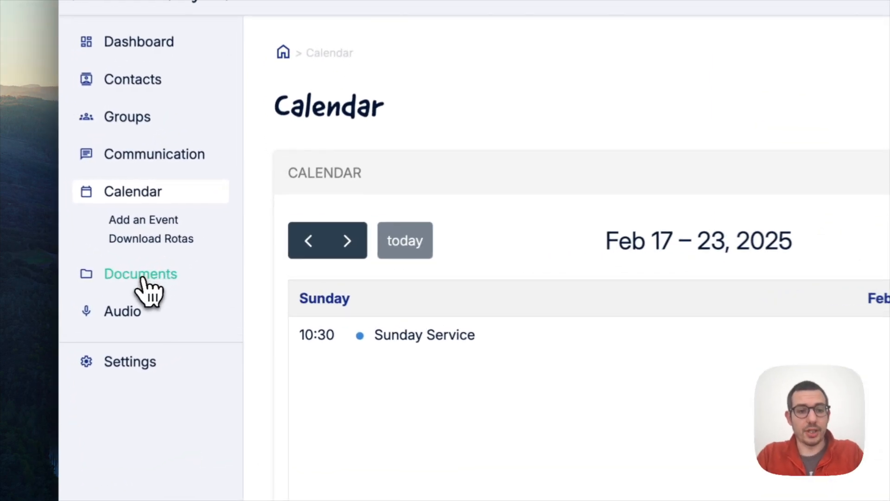
click(143, 278)
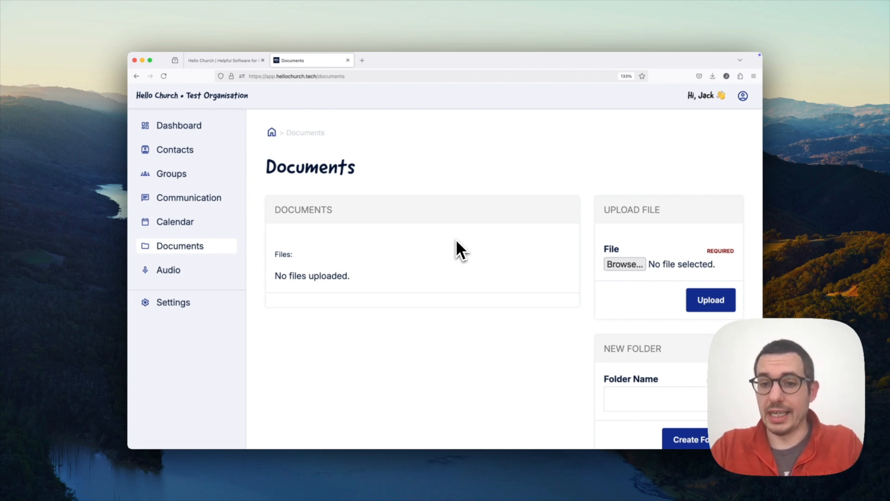
scroll(450, 251, down, 2)
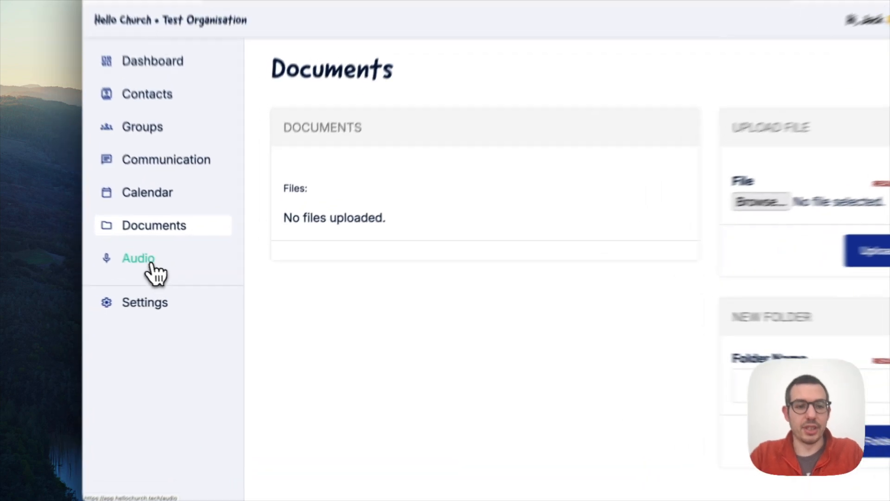
Open Audio's Add Audio form and scroll through its empty name, date and speaker fields.
click(183, 276)
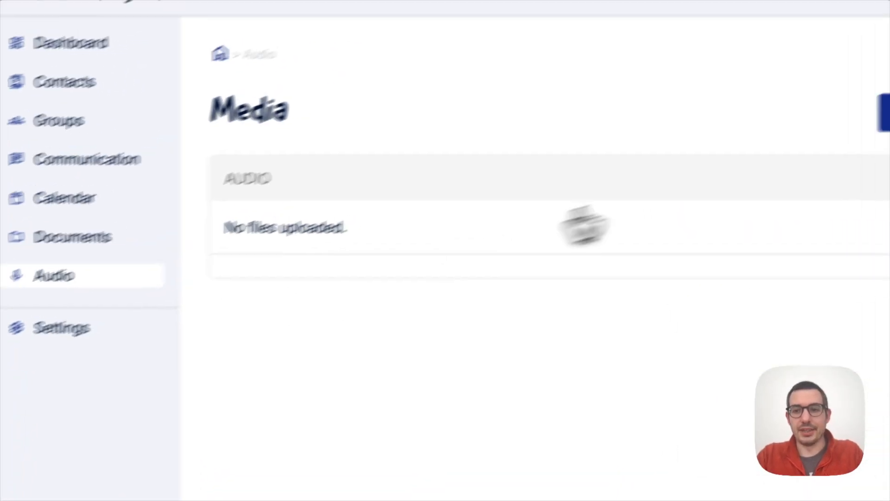
click(788, 176)
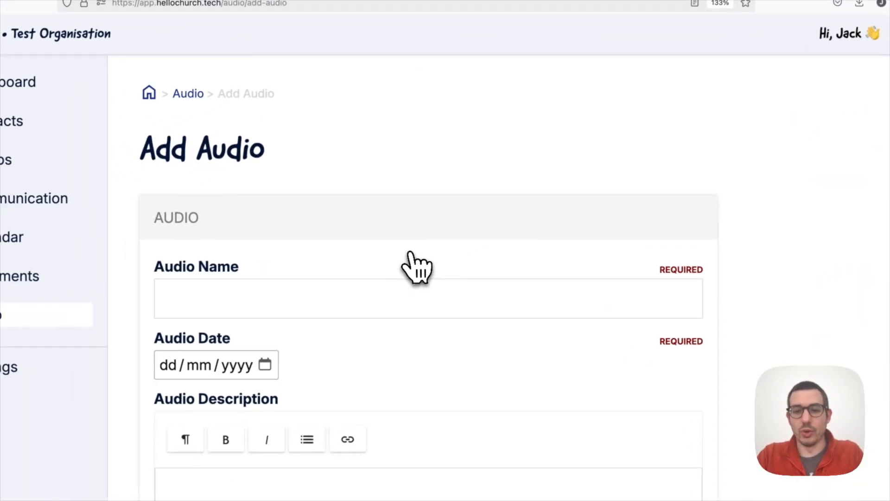
scroll(410, 254, down, 2)
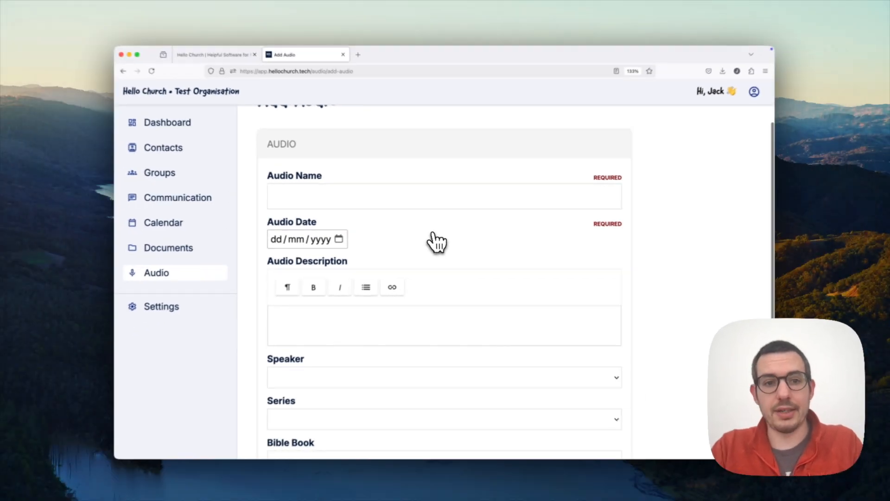
scroll(436, 241, down, 5)
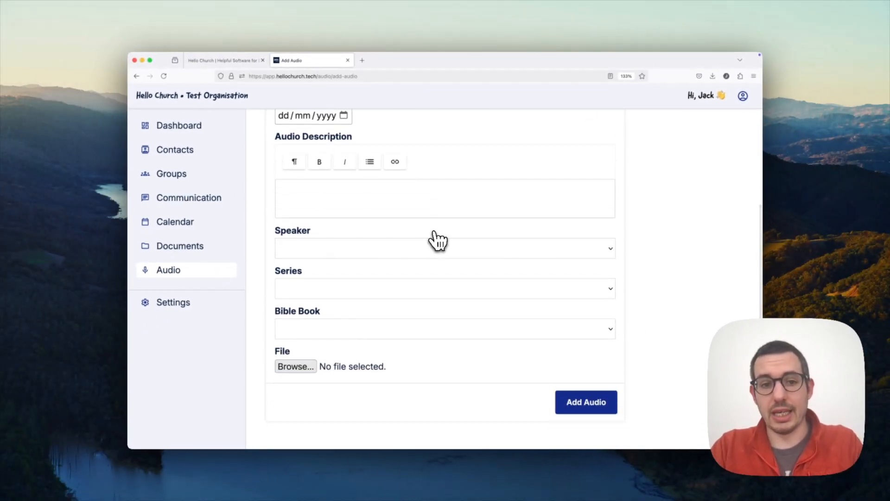
scroll(436, 240, up, 3)
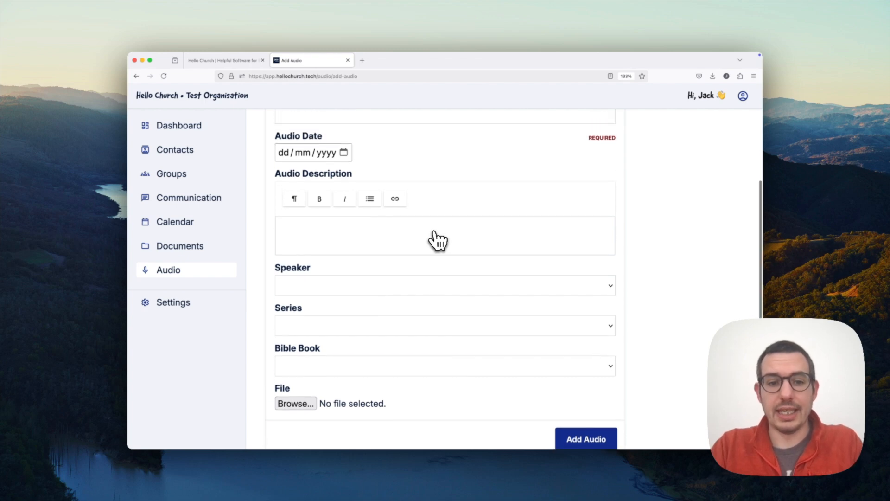
scroll(436, 240, up, 2)
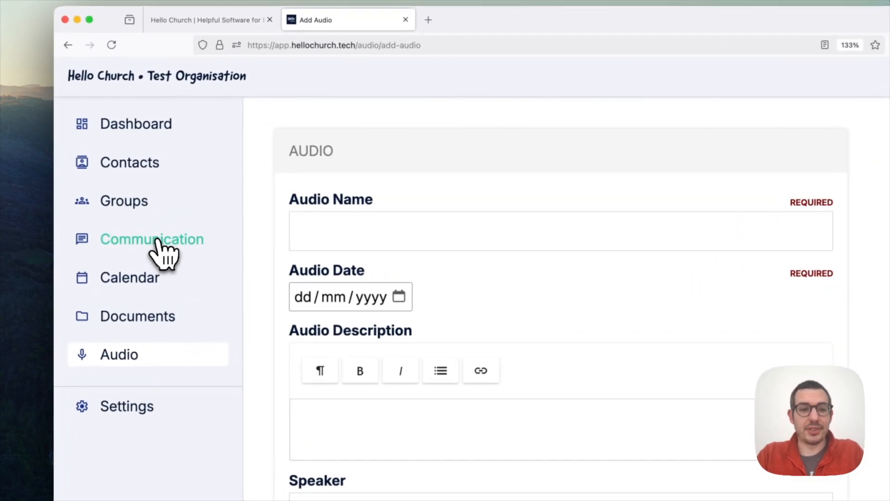
In Communication, create a draft with subject 'Test Email' and open its Edit Email page.
click(192, 200)
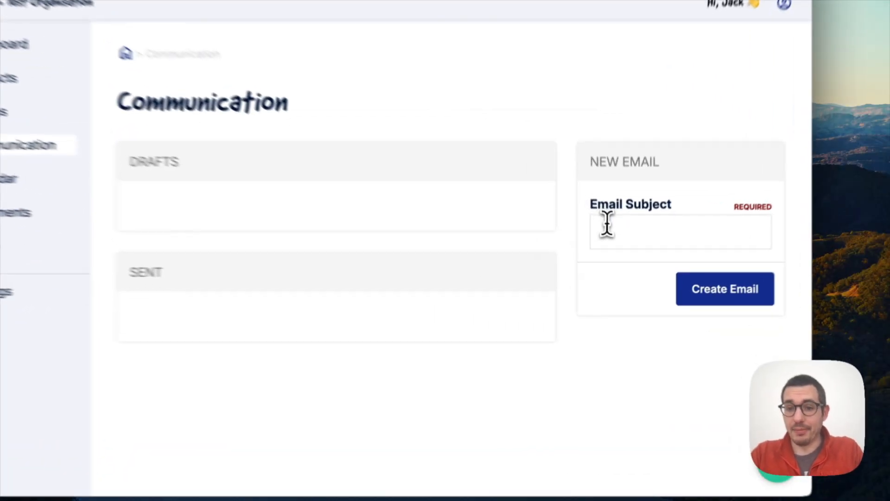
click(620, 256)
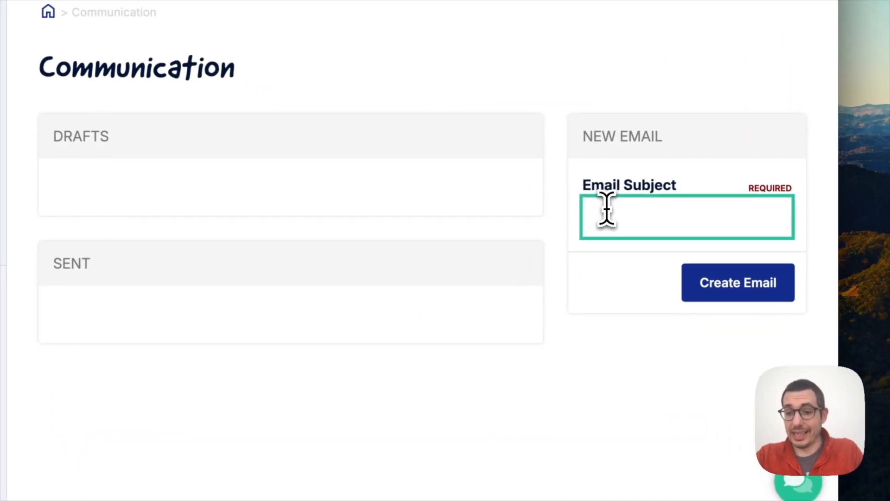
text(Test)
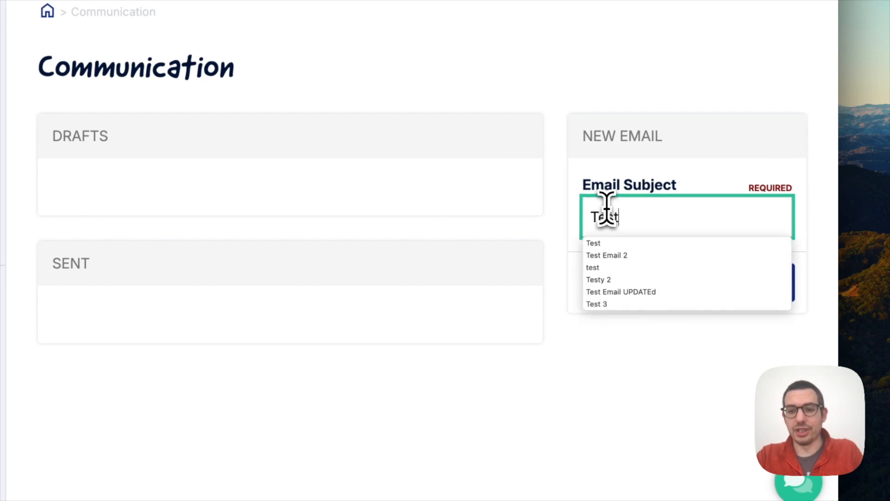
text( Email)
click(632, 334)
click(754, 286)
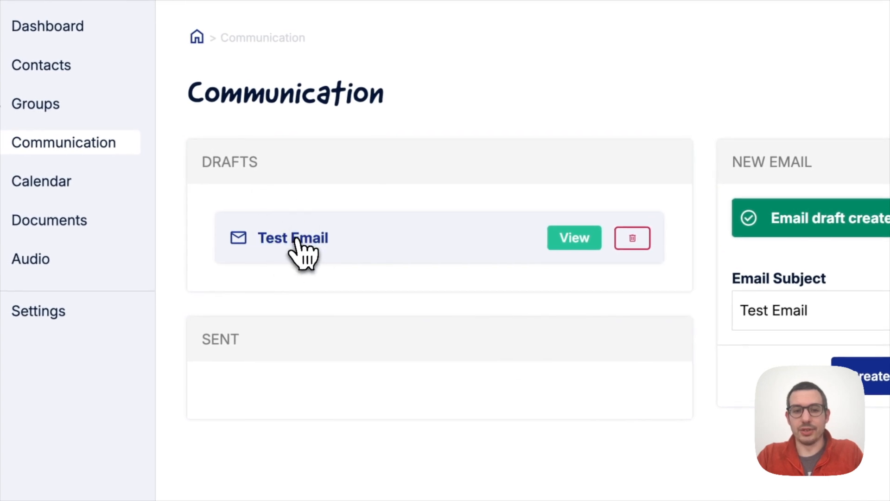
click(560, 243)
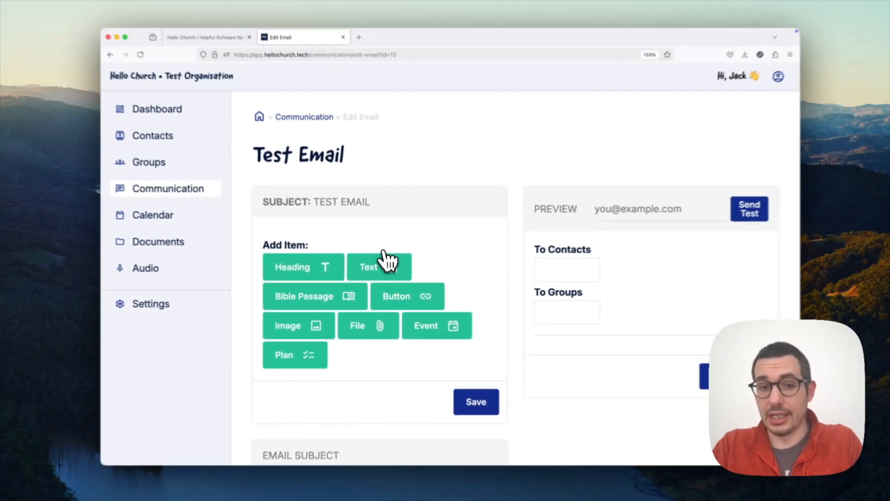
scroll(378, 234, down, 2)
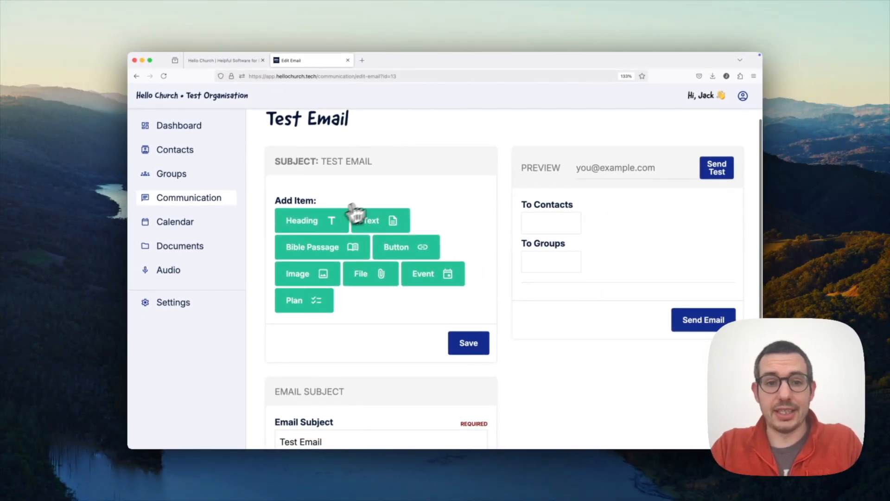
Add a 'Welcome to Hello Church' heading and a 'This would be an introduction.' text item.
click(327, 229)
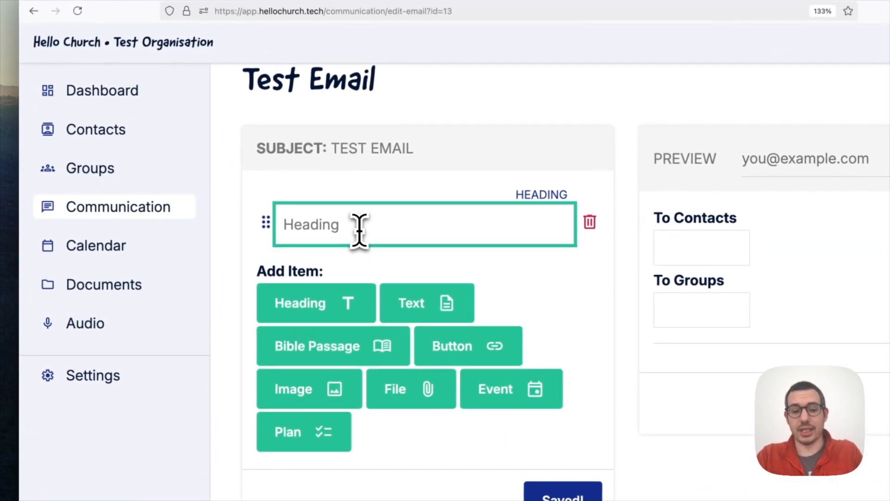
text(Wel)
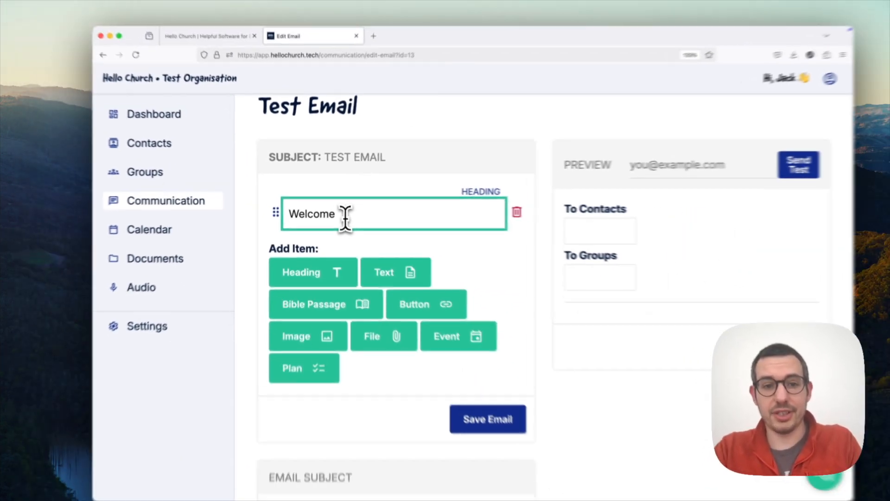
text(come to Hello Church)
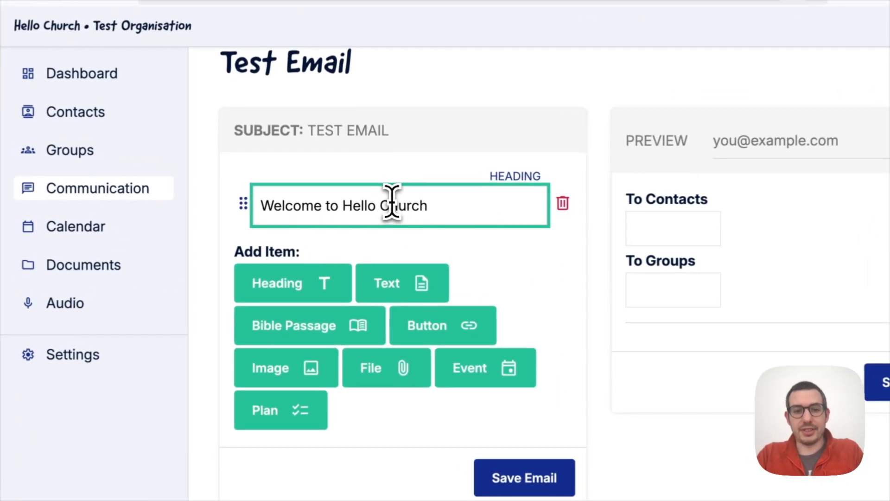
click(394, 283)
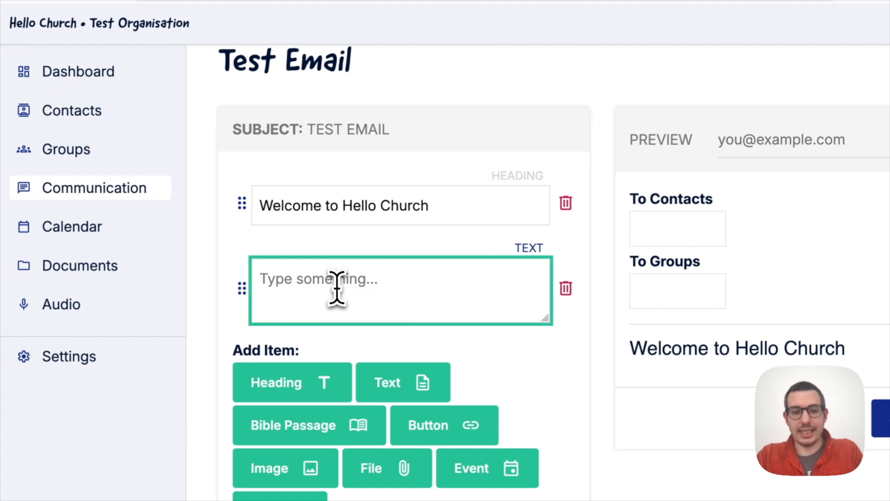
text(This would be)
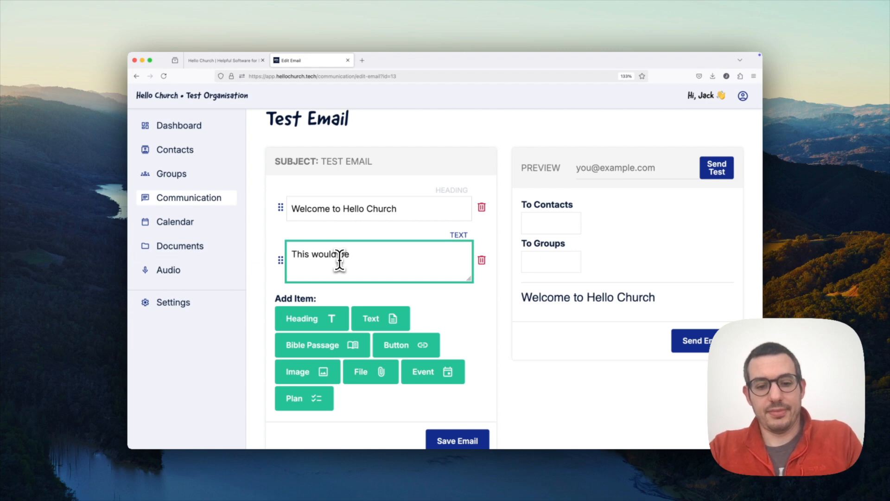
text(an introduction.)
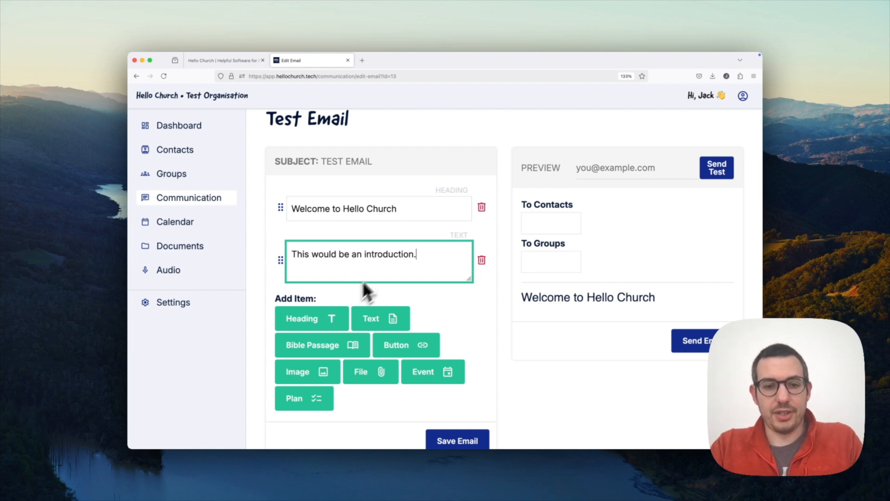
click(312, 366)
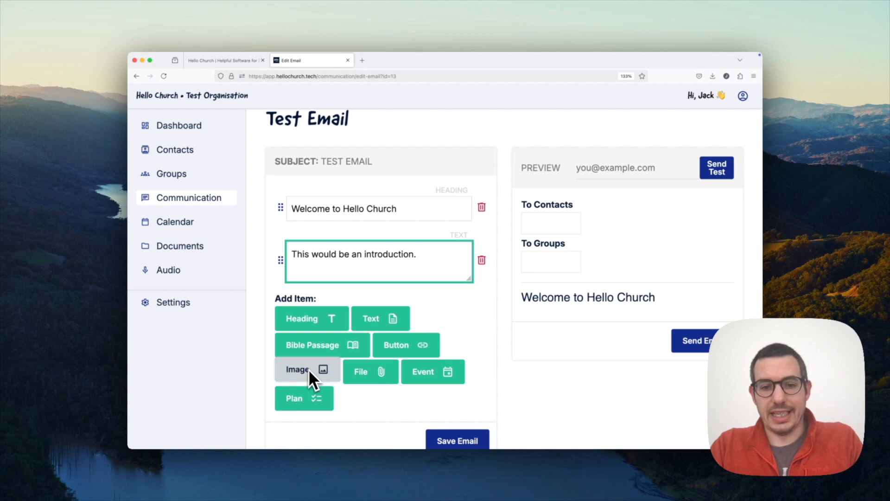
scroll(477, 310, down, 1)
scroll(478, 311, down, 3)
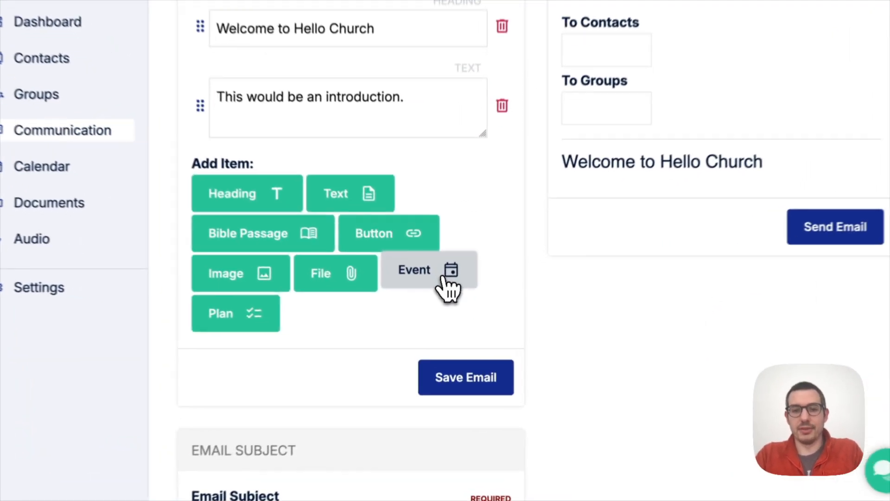
Add an event item for Sunday Service, 23/02/2025 10:30, and save the email.
click(443, 277)
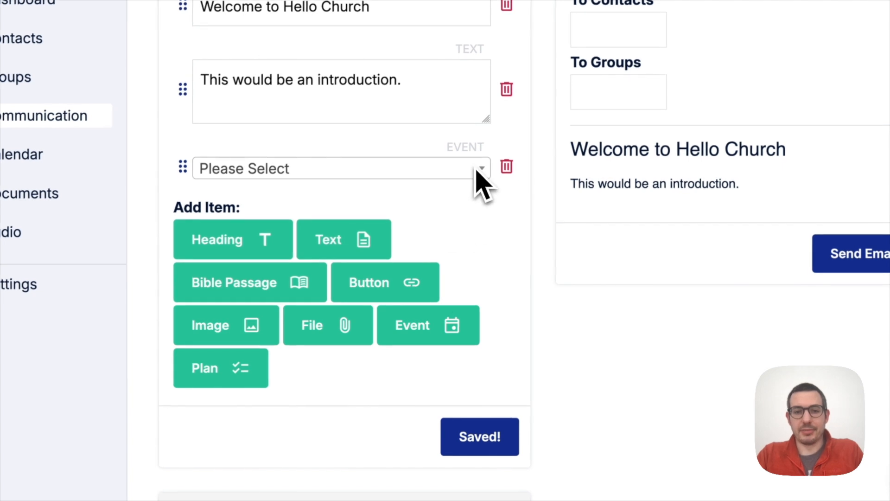
click(484, 173)
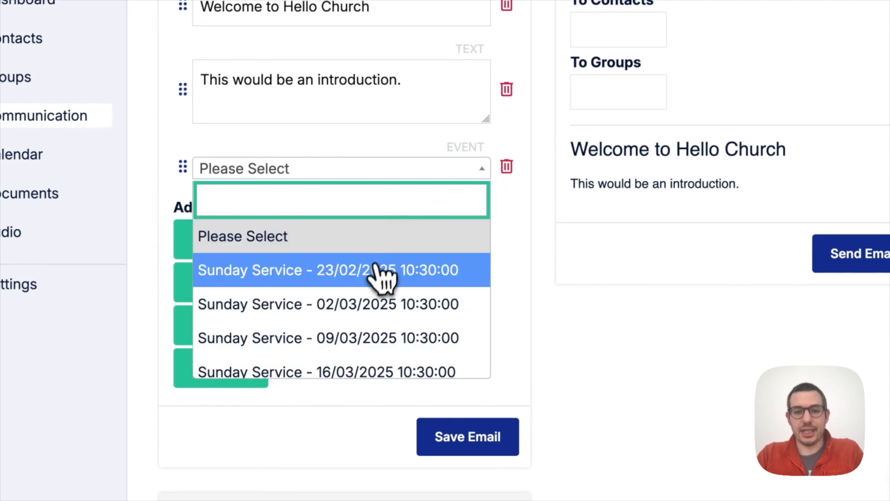
click(415, 285)
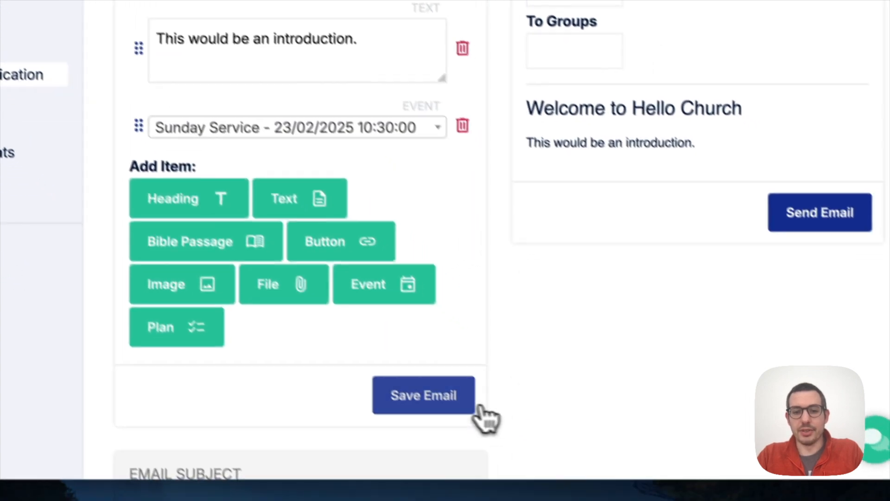
click(468, 436)
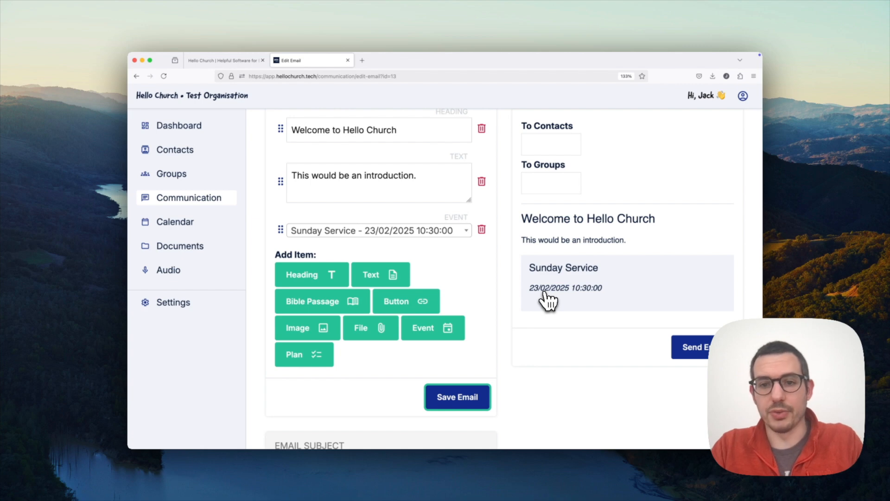
scroll(549, 302, up, 2)
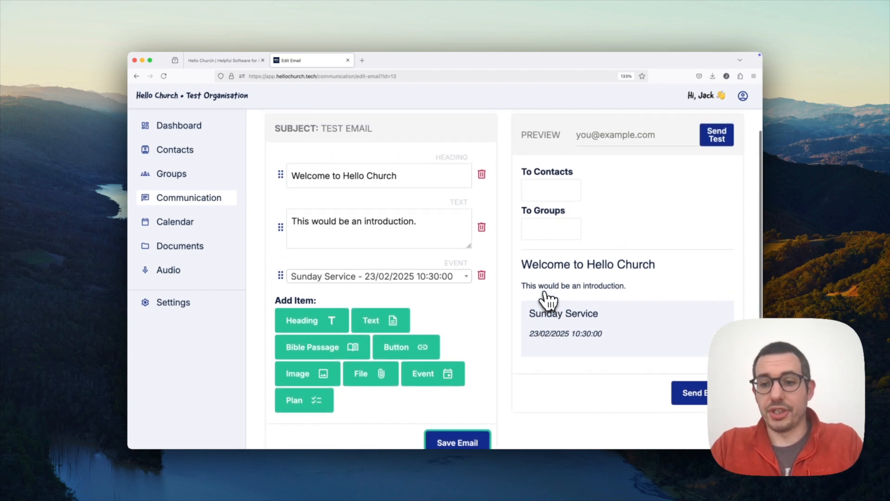
Review the To Contacts and To Groups options for the Test Email without choosing a group.
click(550, 194)
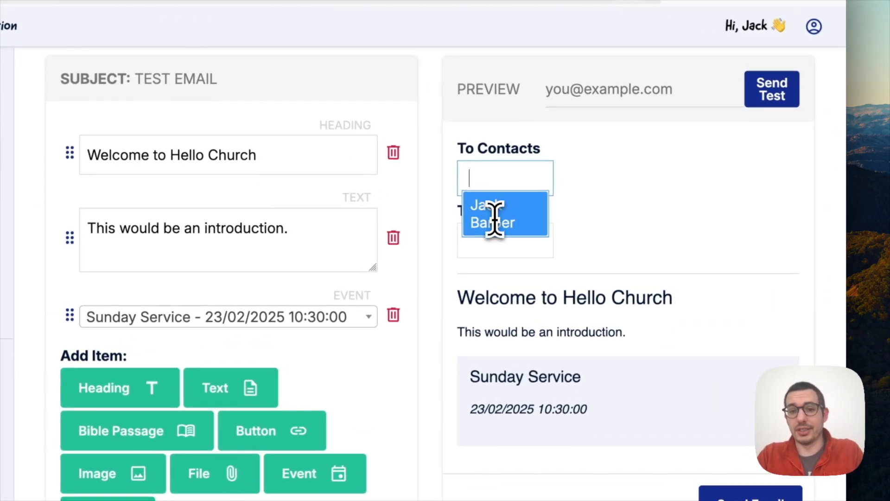
click(531, 234)
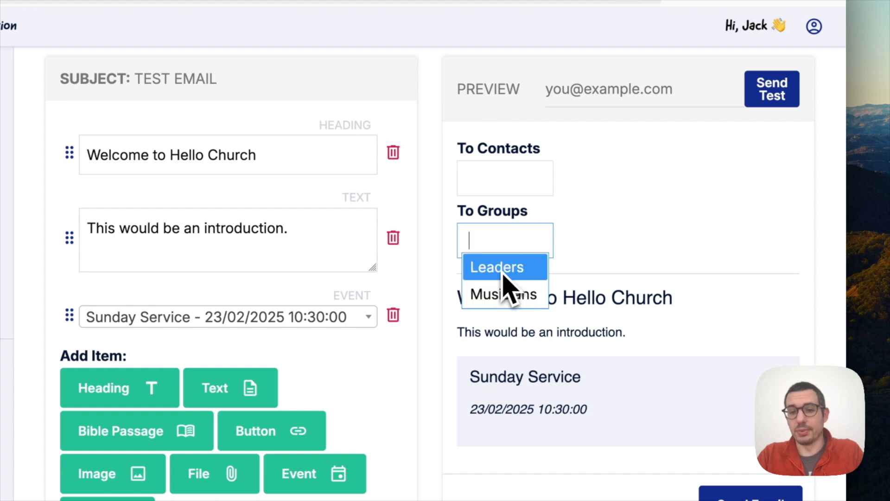
click(660, 237)
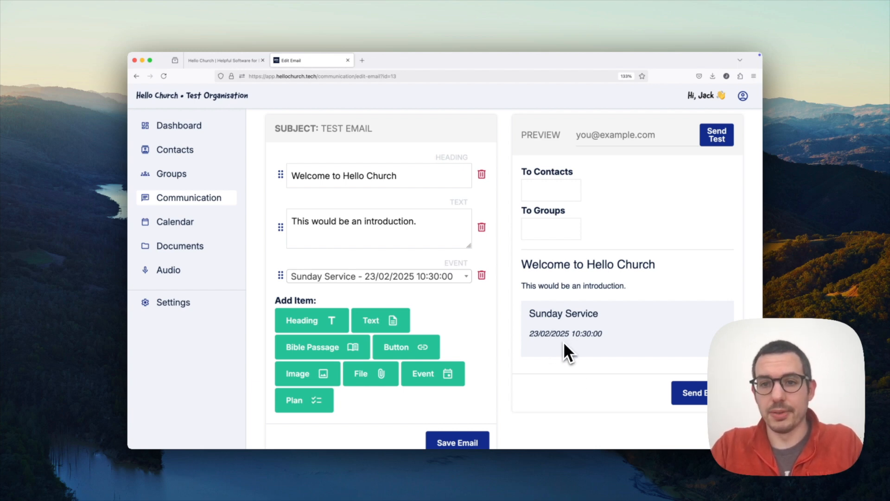
scroll(563, 341, down, 1)
scroll(602, 253, up, 2)
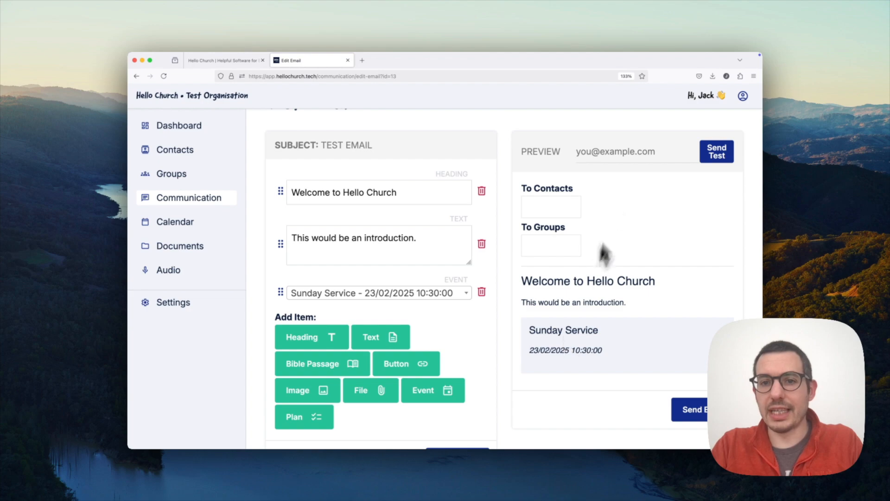
Leave the test-send address empty and bring up the To Contacts suggestions.
click(616, 158)
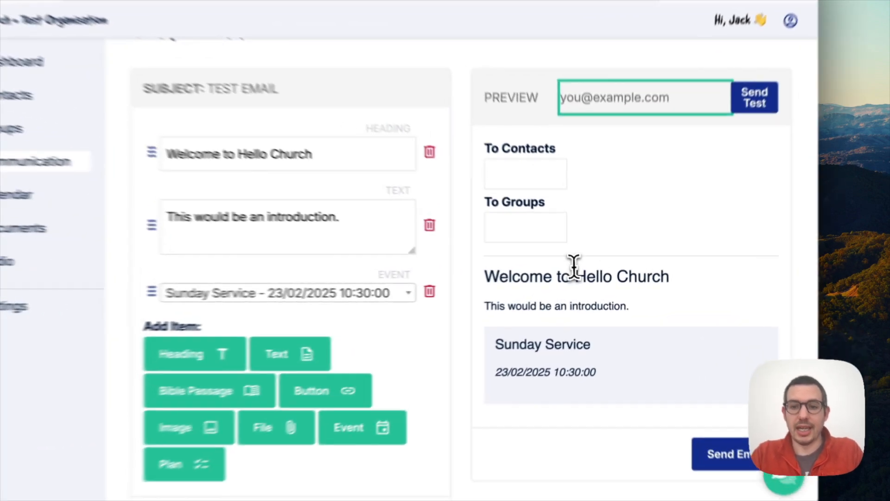
click(585, 279)
scroll(565, 271, down, 3)
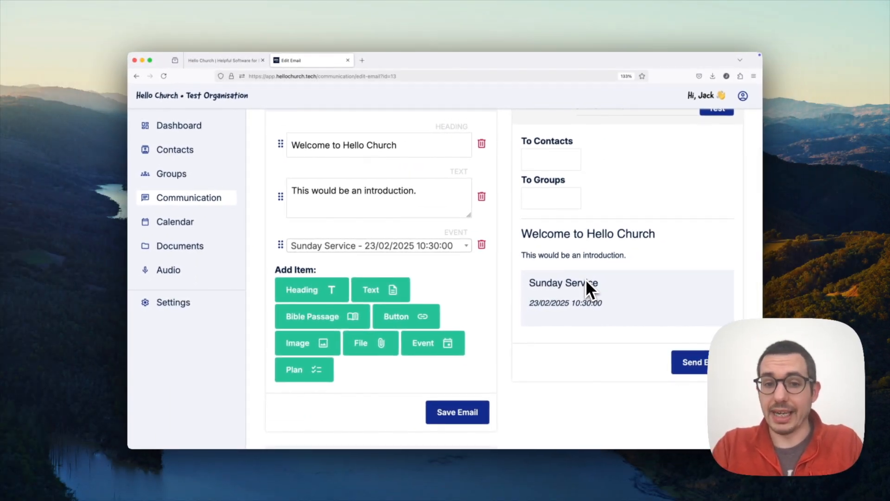
scroll(522, 309, up, 3)
click(551, 235)
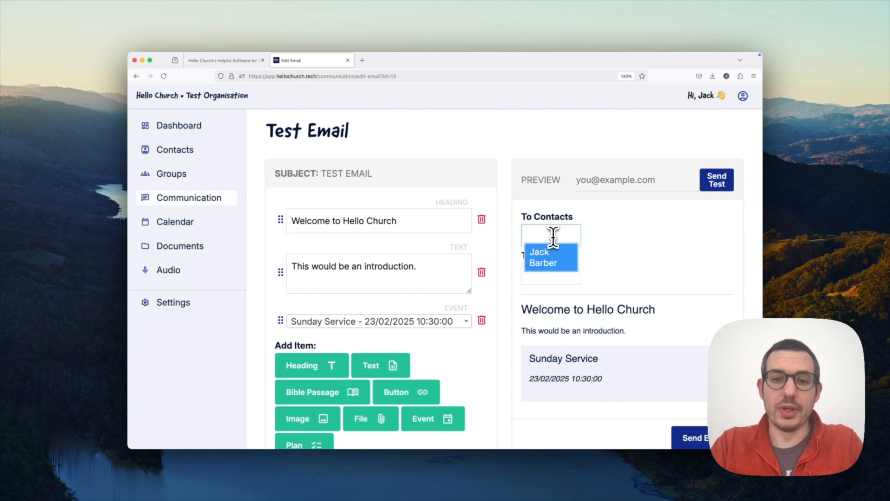
Add the single suggested contact as recipient and send the Test Email.
click(551, 254)
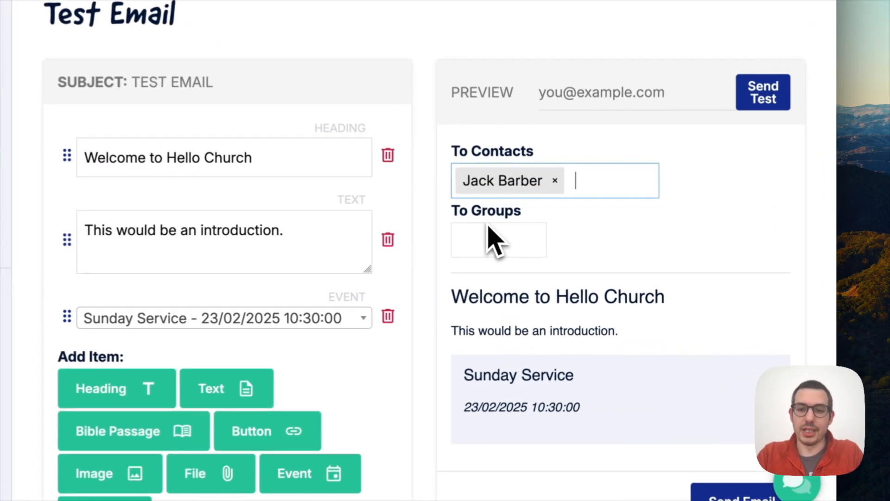
scroll(608, 236, down, 4)
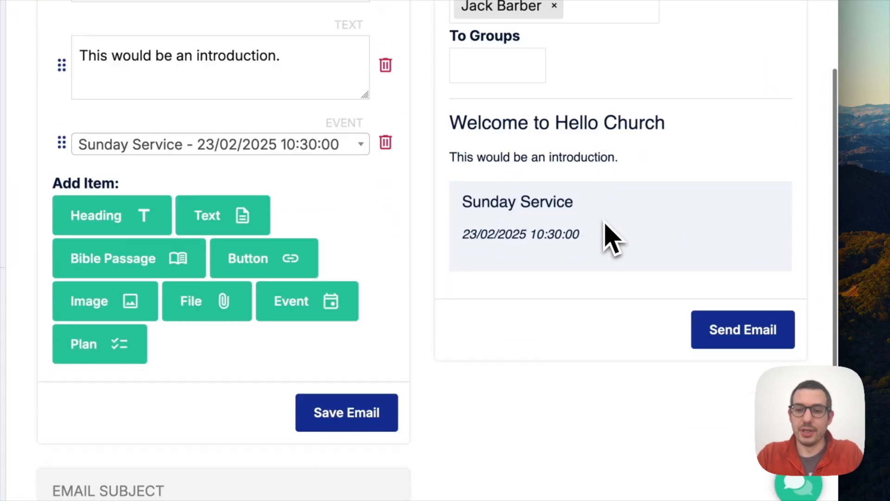
click(755, 319)
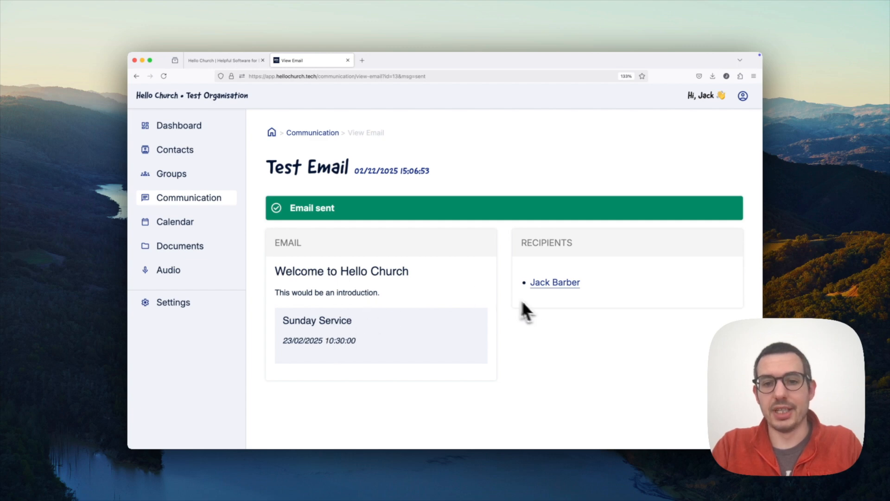
click(566, 284)
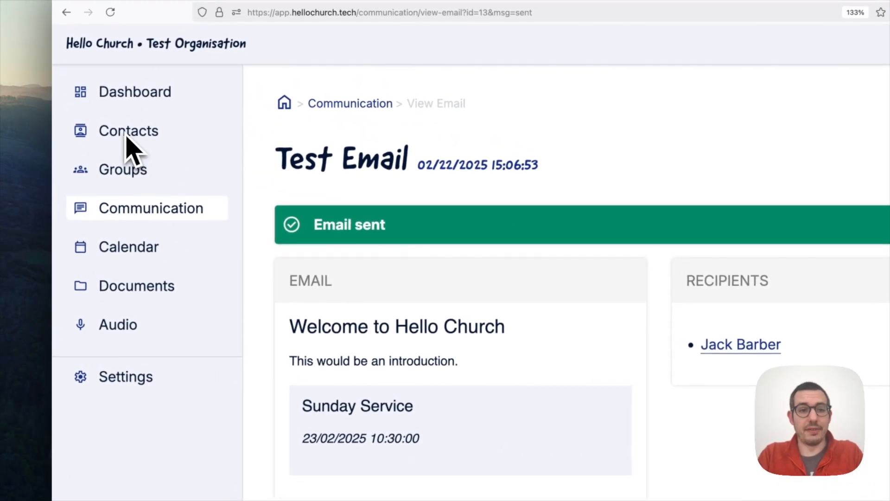
Open the recipient's record from Contacts and find the Test Email in its Communication history.
click(124, 136)
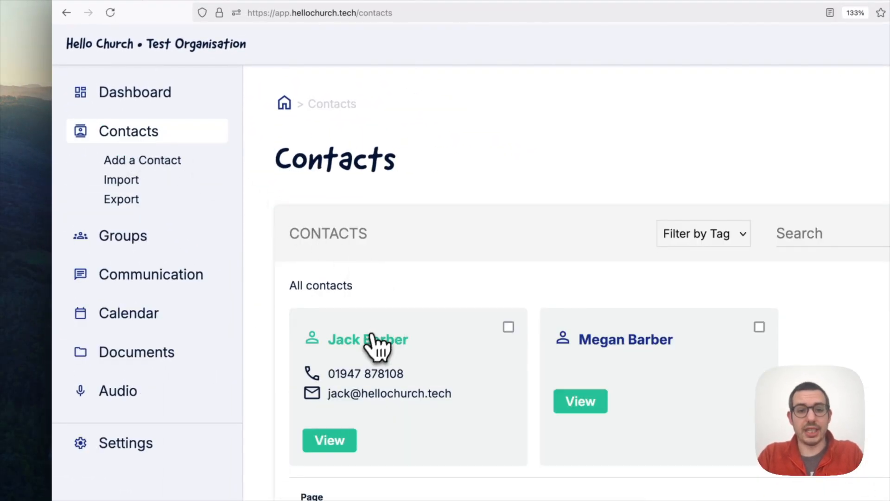
click(371, 341)
scroll(490, 327, down, 10)
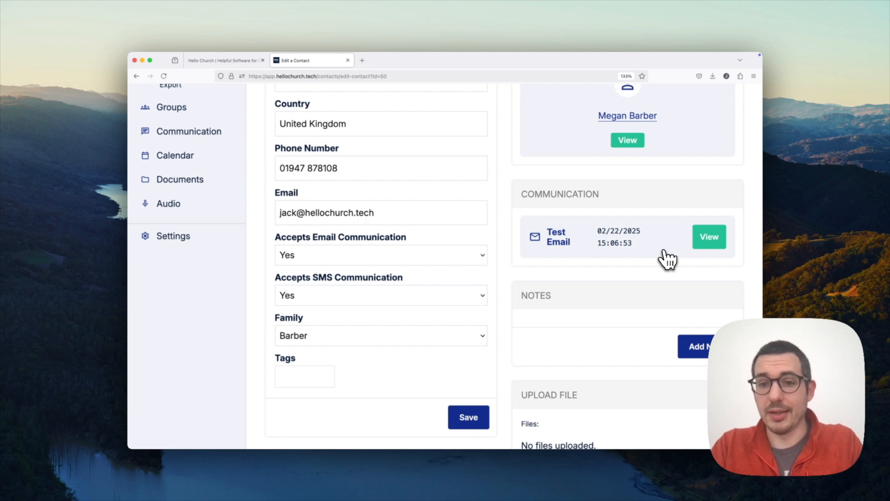
scroll(668, 259, down, 2)
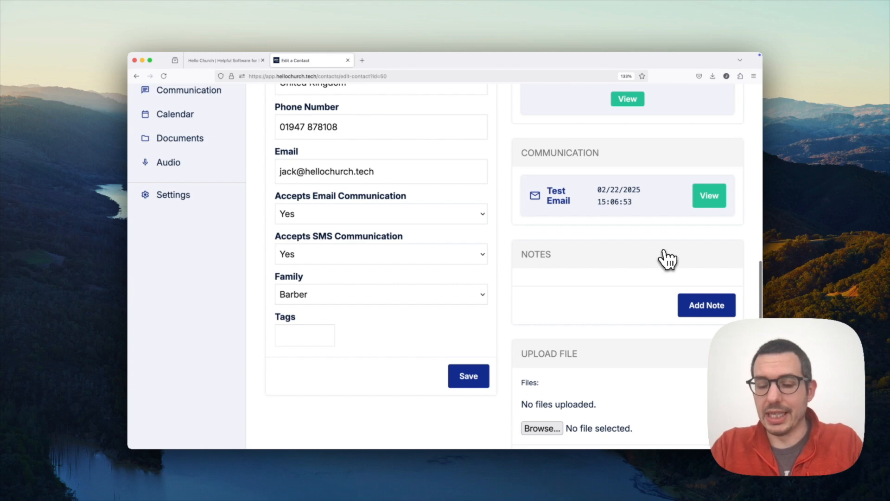